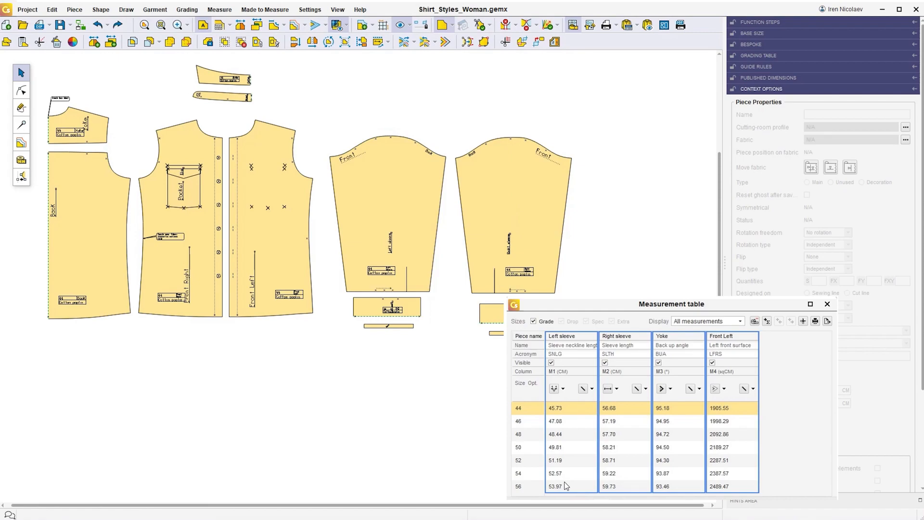
Step: Examine where each Measurement table column, Left sleeve, Right sleeve, Yoke and Front Left, is measured on the pattern pieces
click(566, 486)
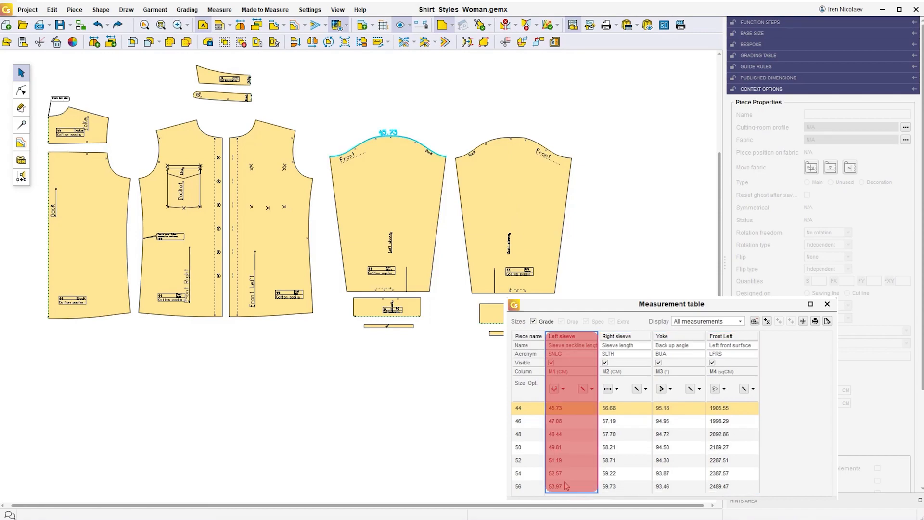
click(633, 478)
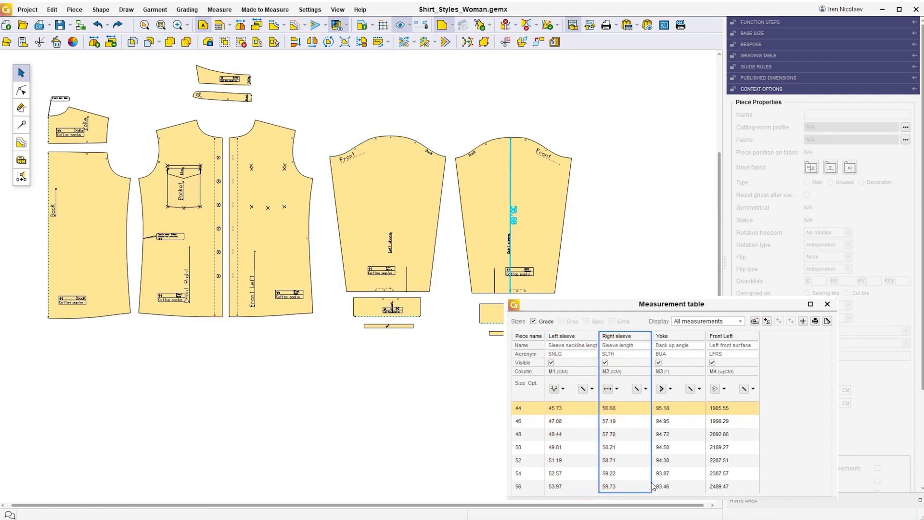
click(688, 479)
drag(688, 478, 736, 475)
click(744, 475)
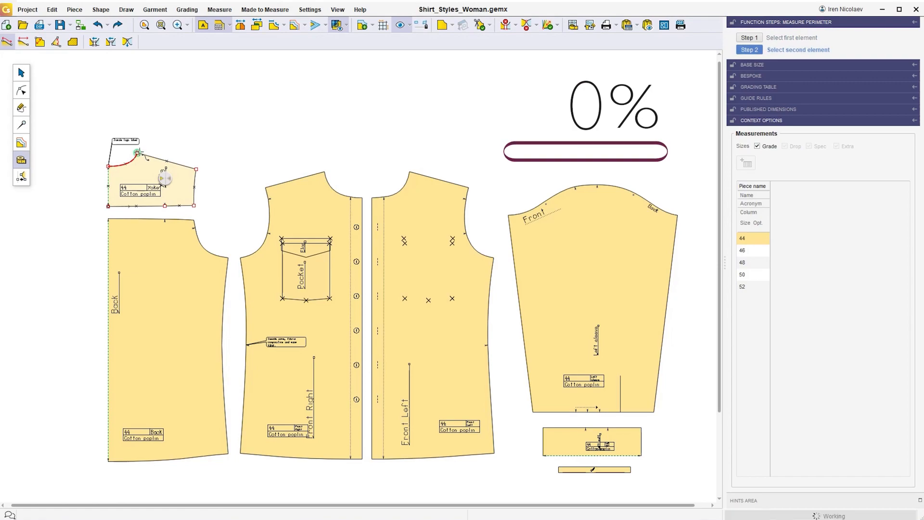
Step: Measure the neckline perimeter on the Yoke and on the Front Right piece
click(313, 389)
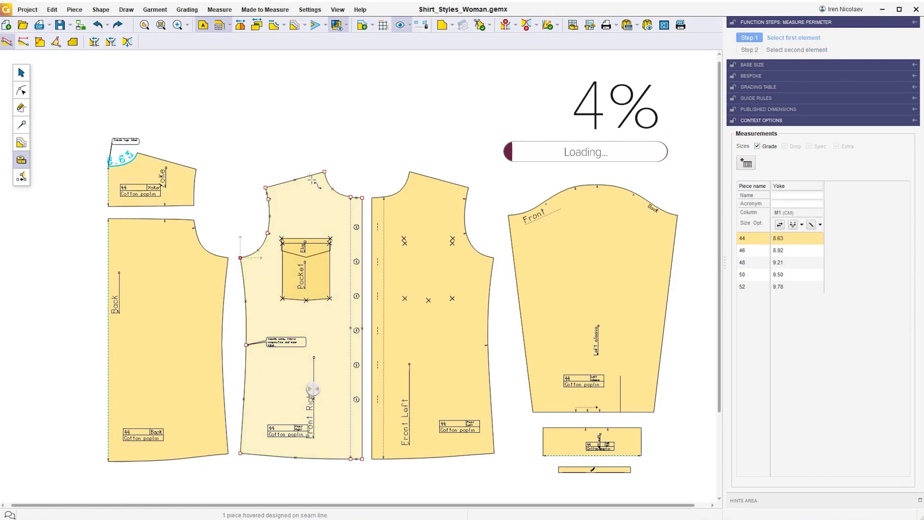
click(359, 194)
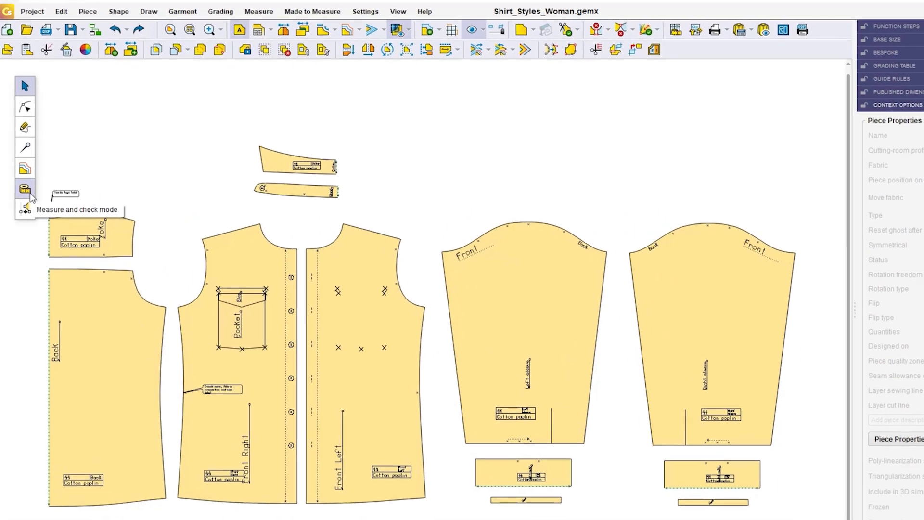
Step: In Measure and check mode, measure the straight distance along the Front Left placket fold line from neckline to hem and review the graded sizes
click(25, 162)
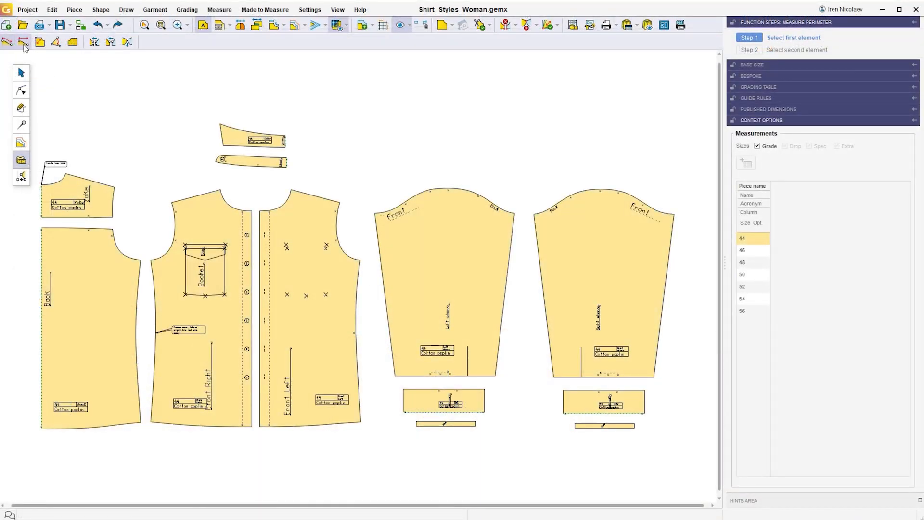
click(24, 45)
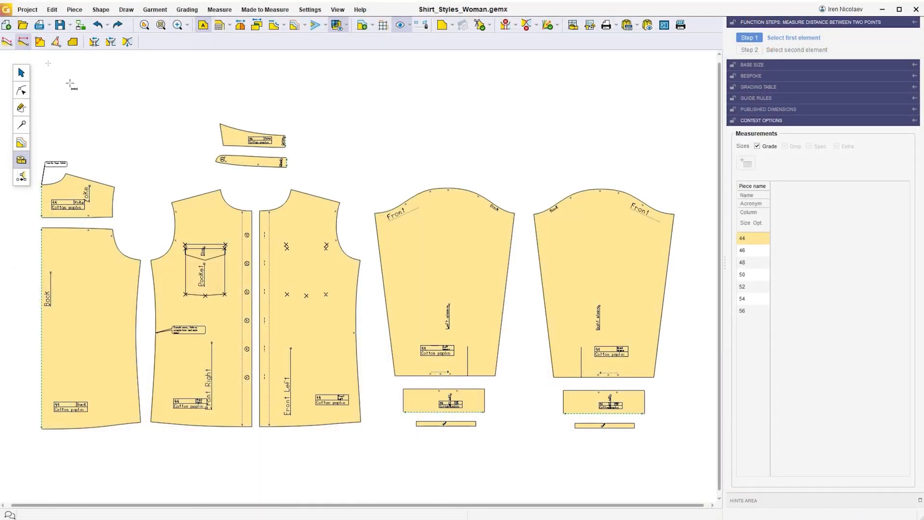
click(269, 215)
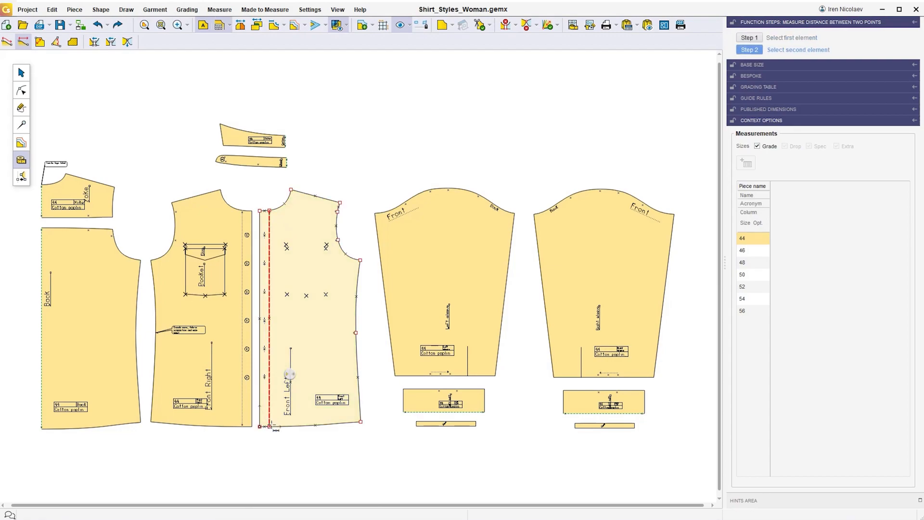
click(270, 427)
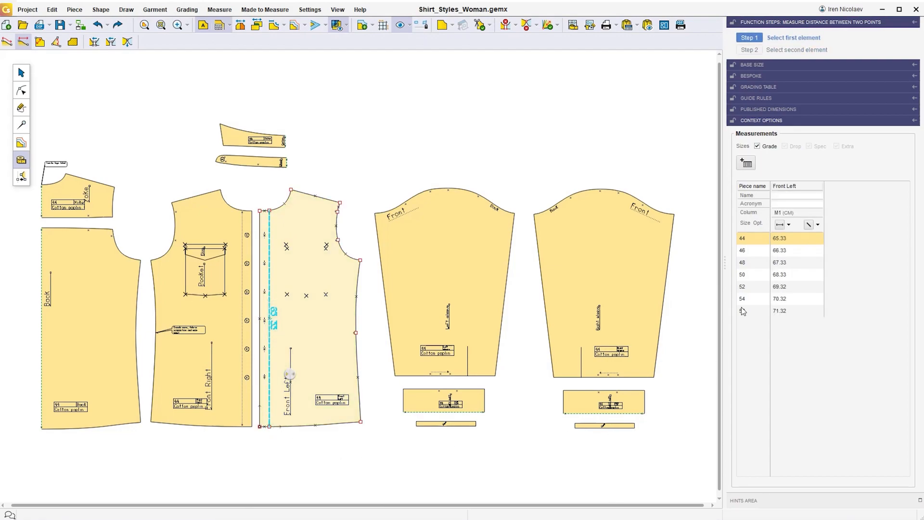
click(790, 275)
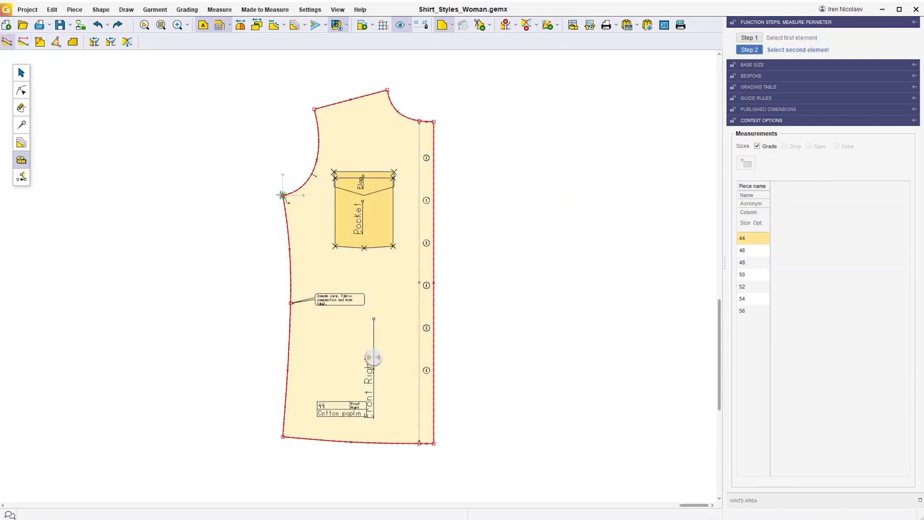
Step: Measure the Front Right armhole perimeter from the underarm corner to the shoulder point, and the portion between the notch and the shoulder point
click(320, 116)
click(314, 109)
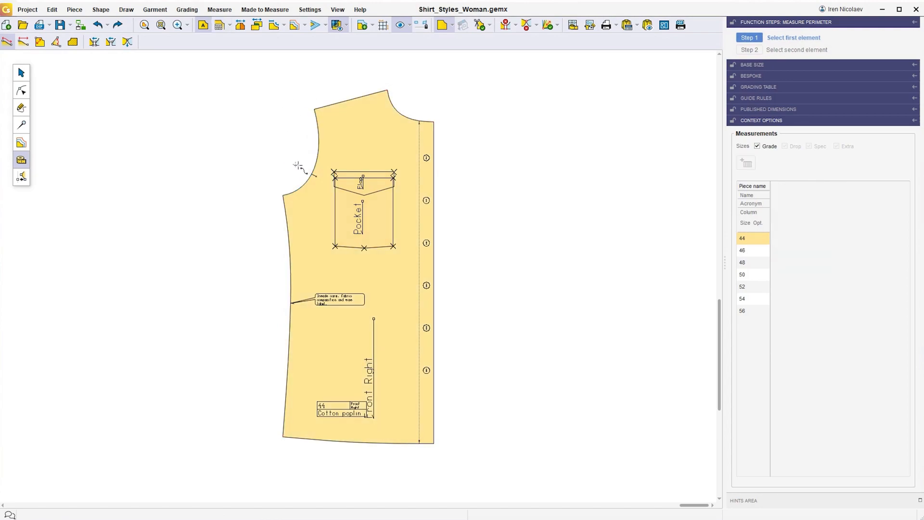
click(319, 114)
click(321, 115)
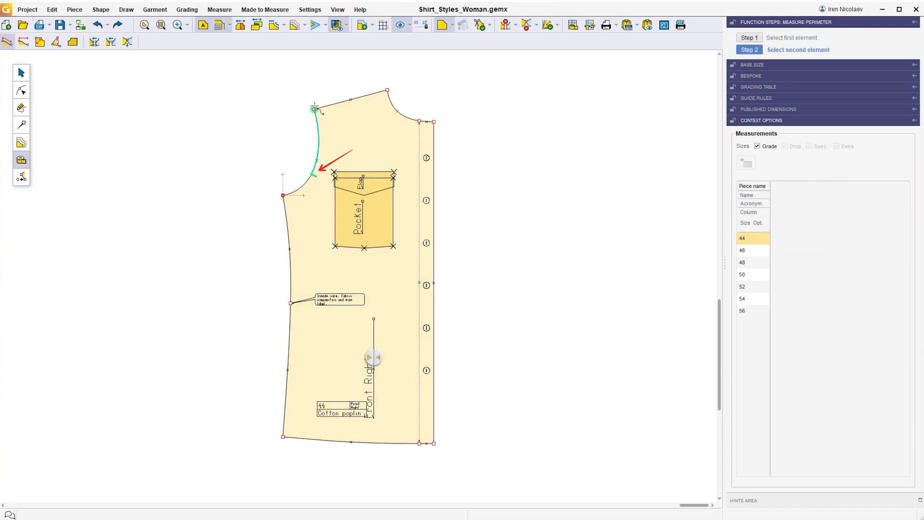
Step: Measure straight distances between the pocket marks and button positions on the Front Right piece
click(23, 42)
click(334, 171)
click(394, 171)
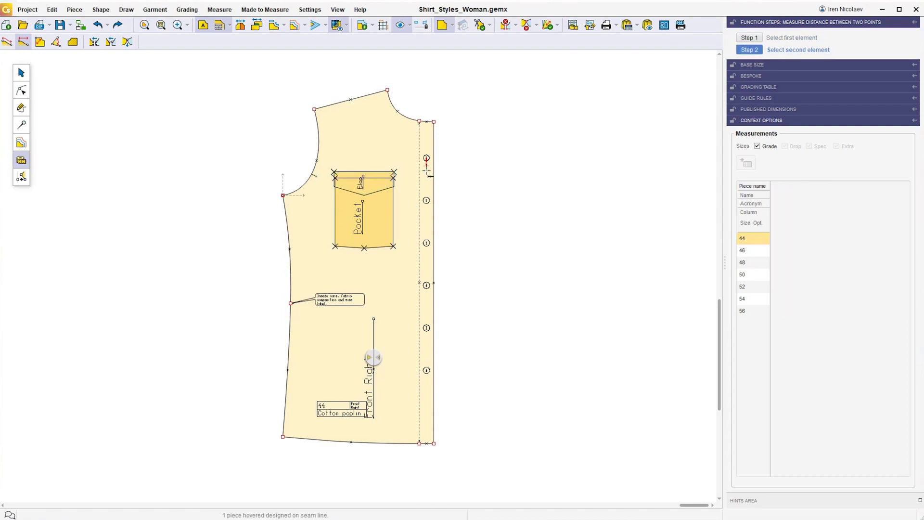
click(394, 171)
click(394, 246)
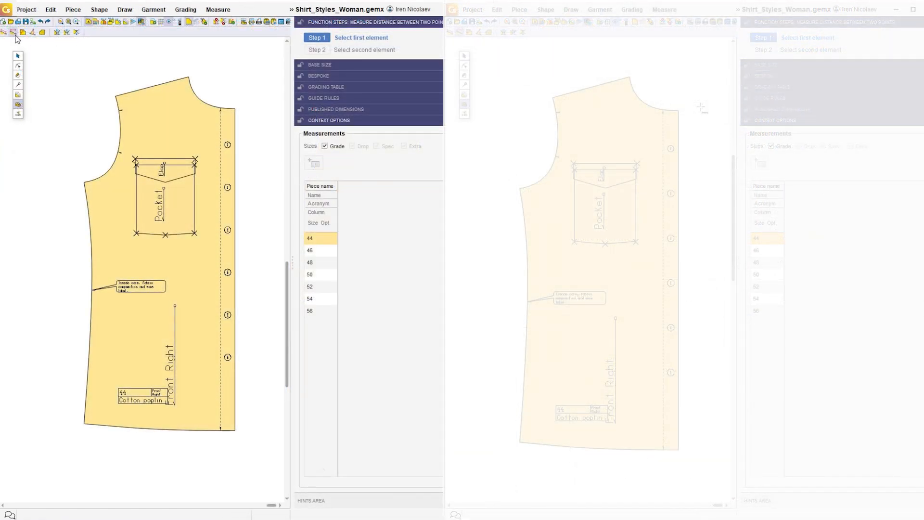
Step: Measure the Front Right placket length between points off the corners, and the front edge between its neckline and hem corner points
click(228, 108)
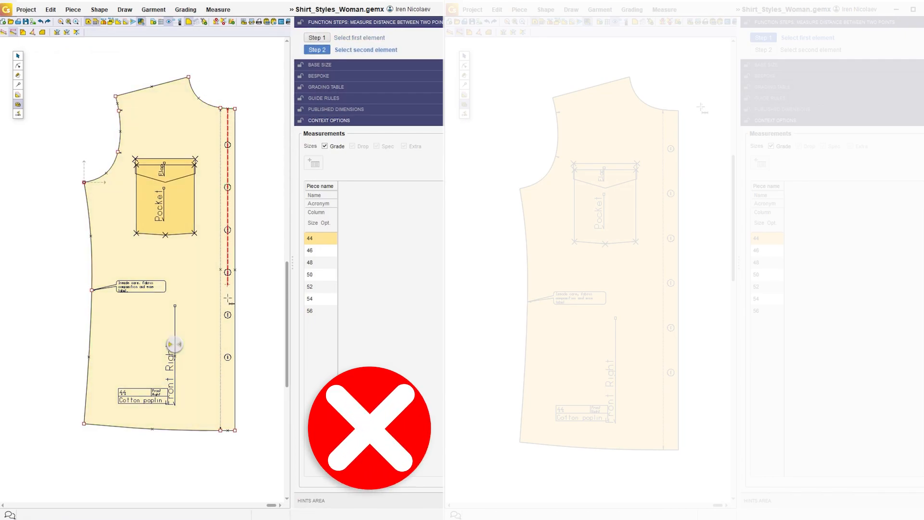
click(229, 446)
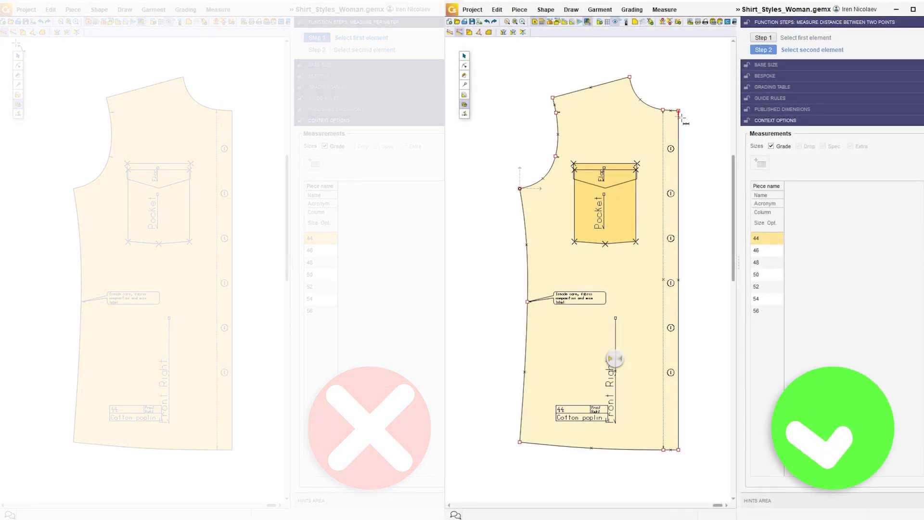
click(678, 110)
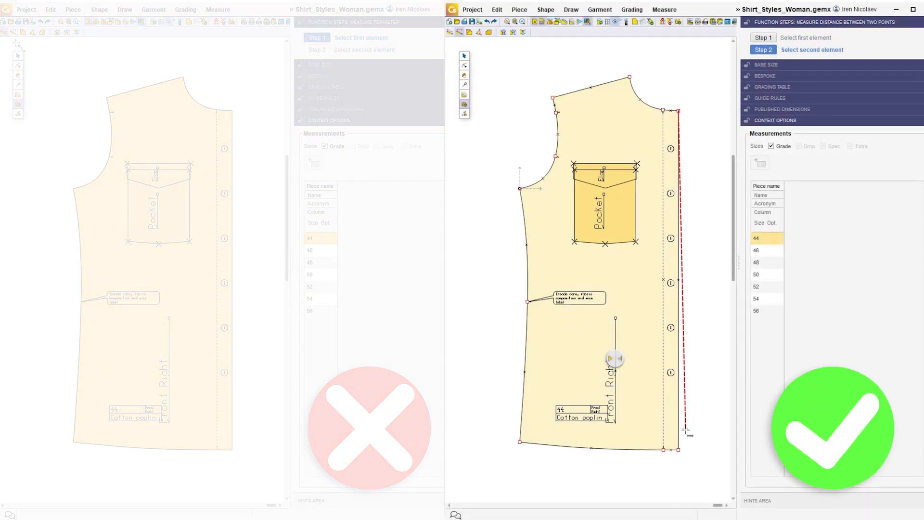
click(678, 449)
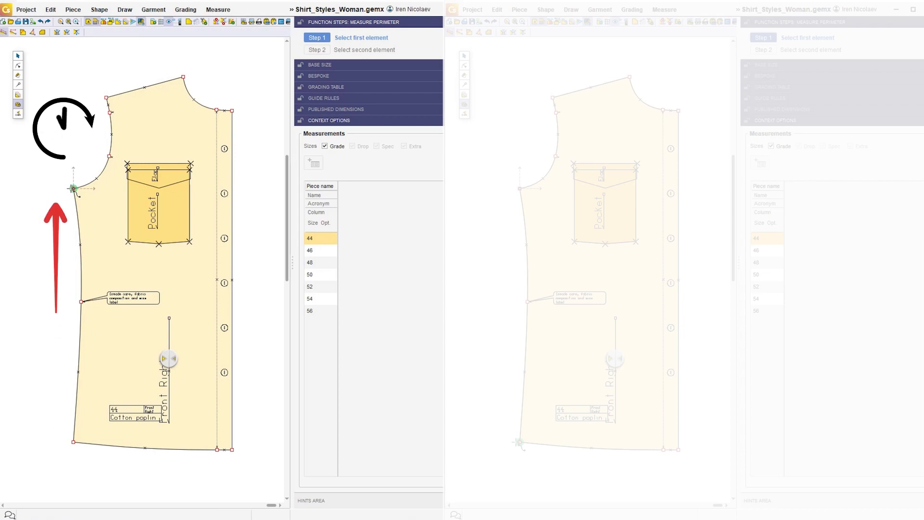
Step: Measure the Front Right perimeter from underarm to hem corner, and the side seam in the opposite order from hem corner to underarm
click(73, 189)
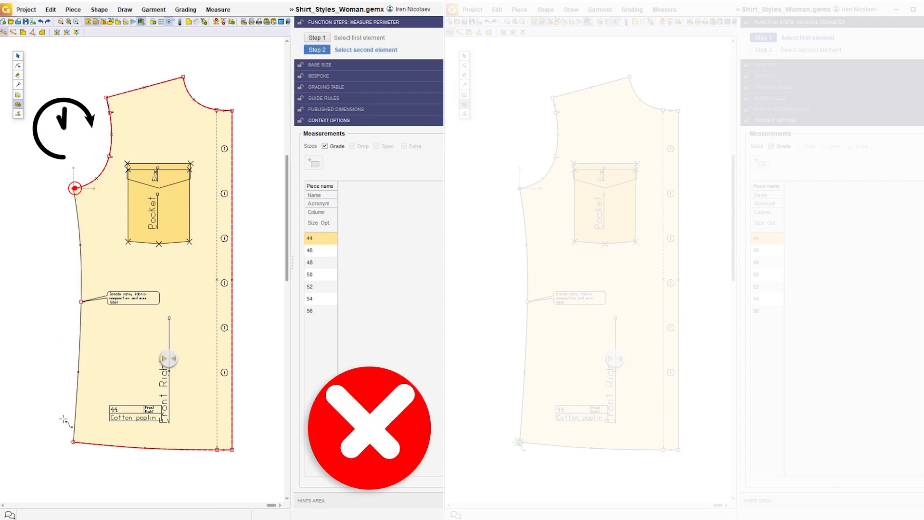
click(51, 451)
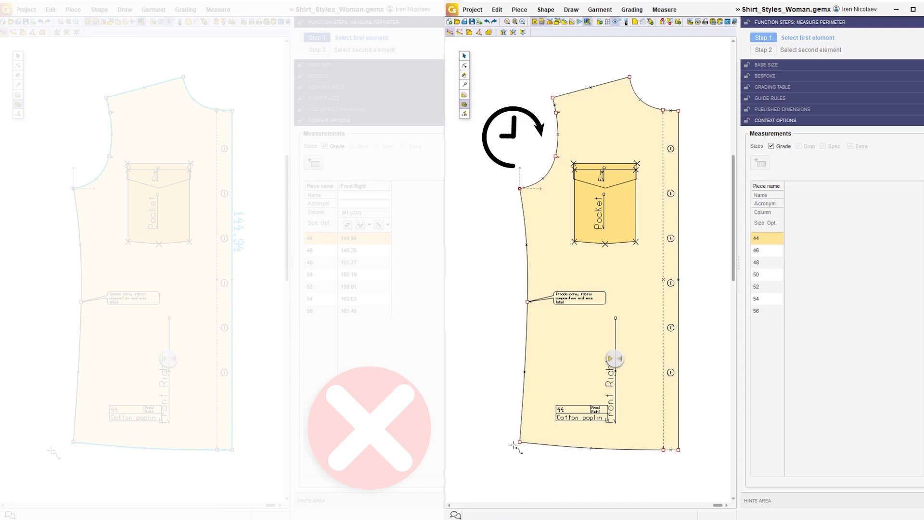
click(525, 351)
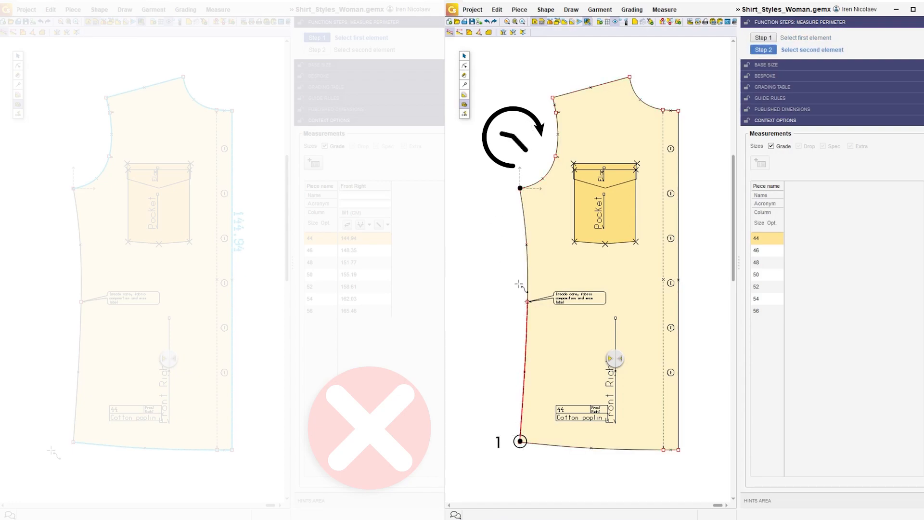
click(520, 188)
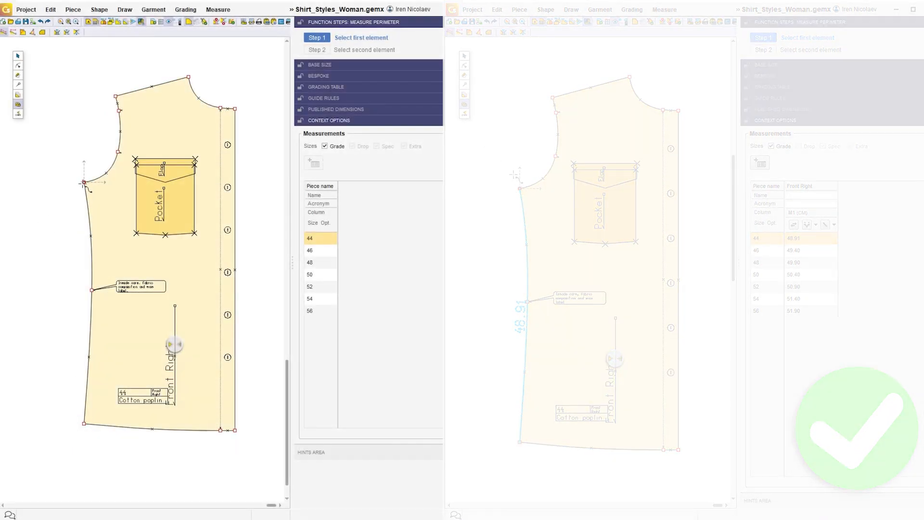
Step: Measure the Front Right perimeter from the underarm point to the side hem corner and invert the measured path
click(85, 182)
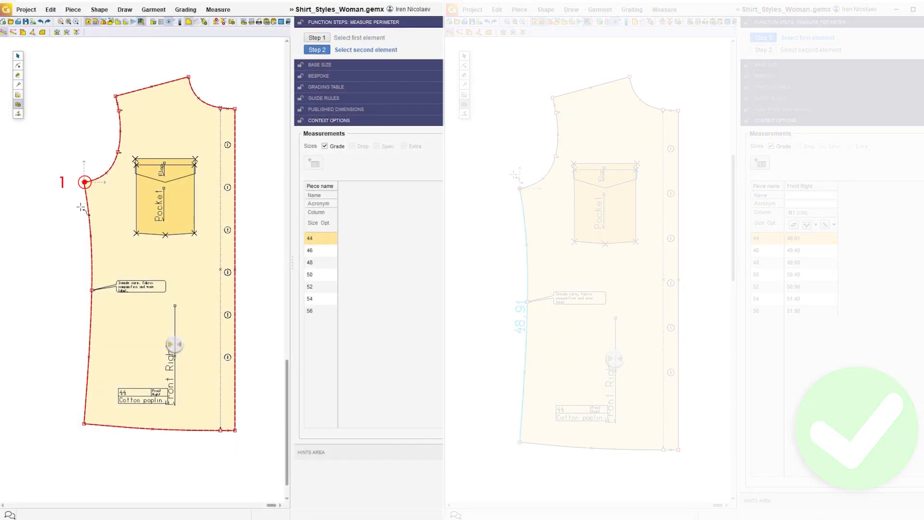
click(84, 423)
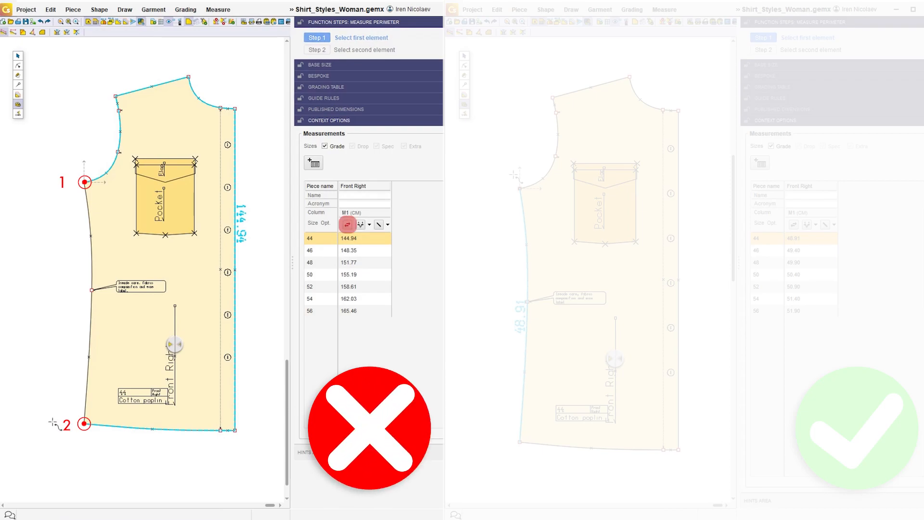
click(348, 225)
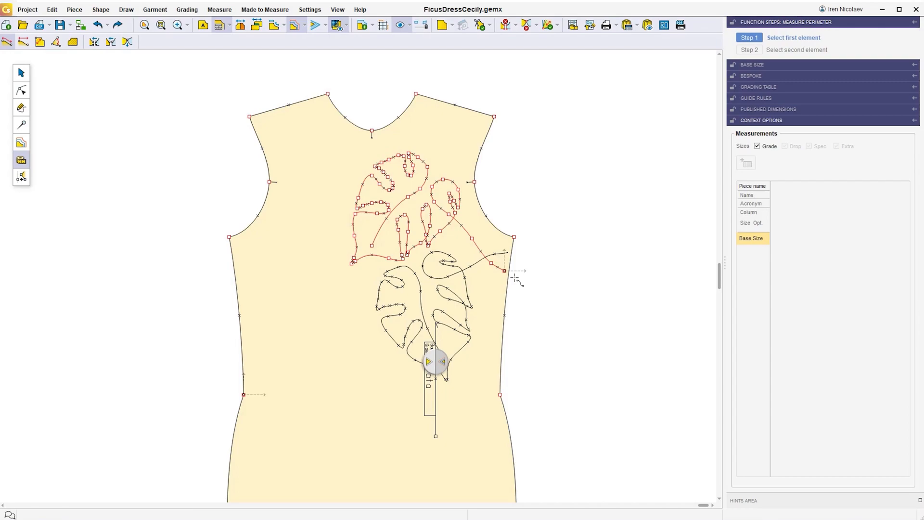
Step: Measure the perimeter of the upper leaf line on the dress piece from its side seam end to its inner end
click(505, 270)
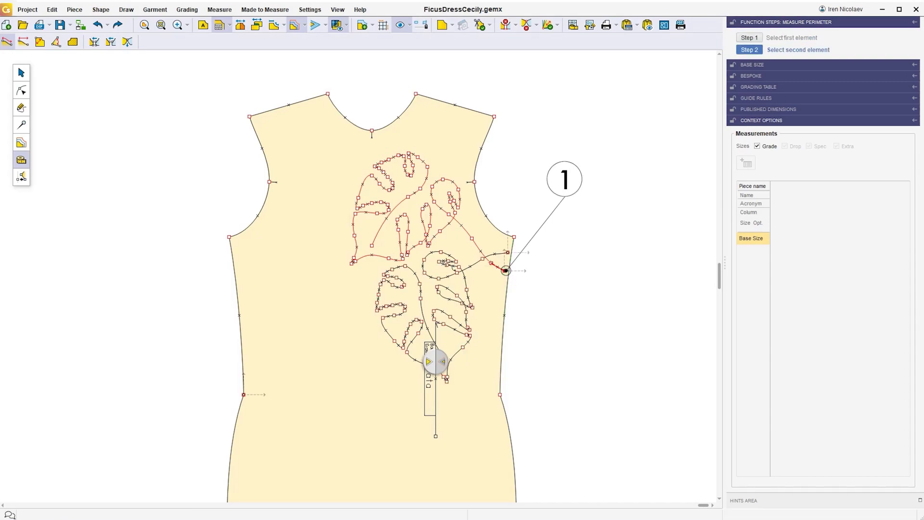
click(370, 246)
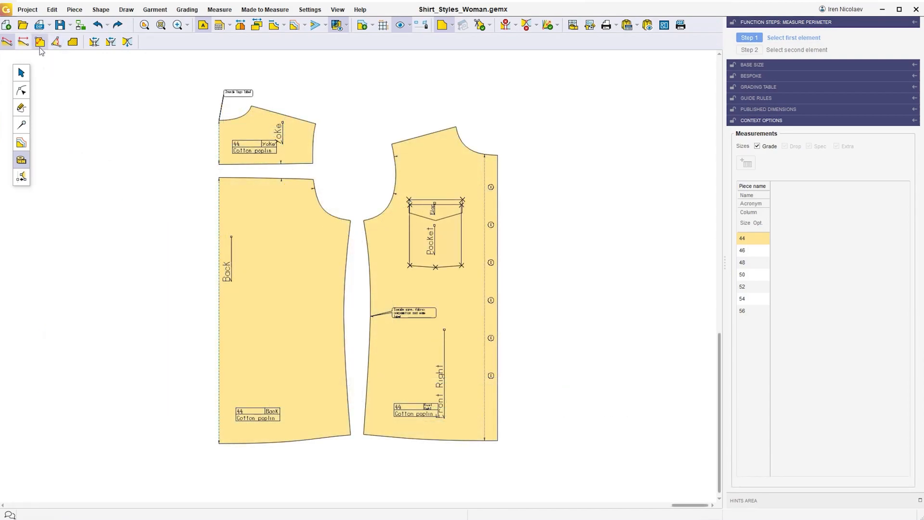
Step: Measure the angle in point at the Yoke's outer shoulder corner
click(40, 44)
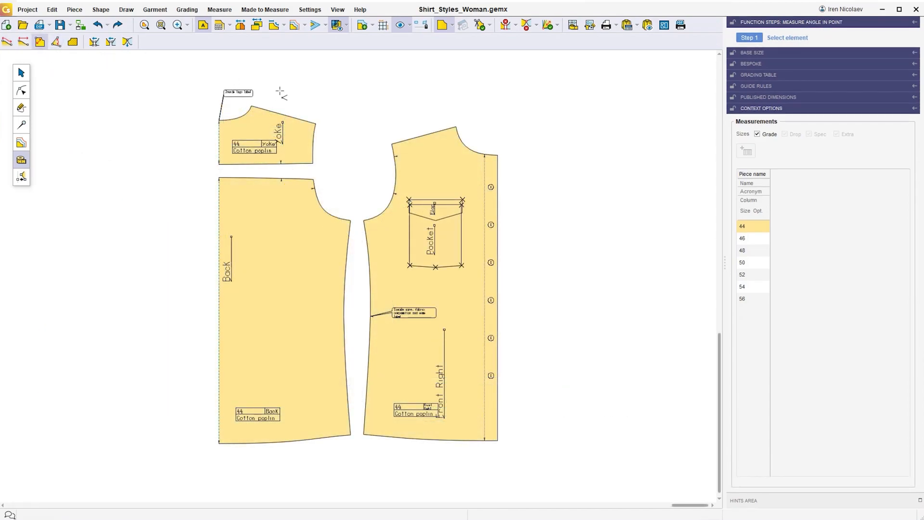
click(316, 124)
click(443, 364)
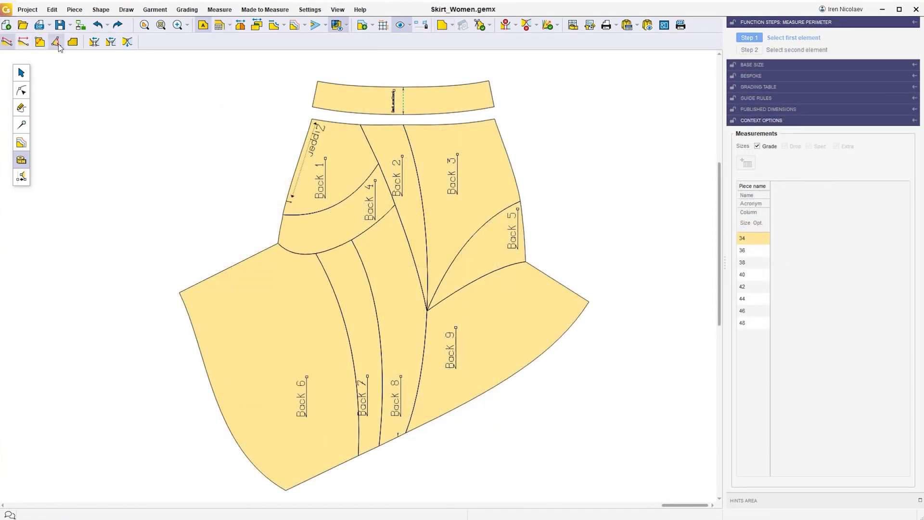
Step: Measure the angle between three points across skirt pieces Back 5 and Back 9, ending at Back 9's outer corner
click(56, 42)
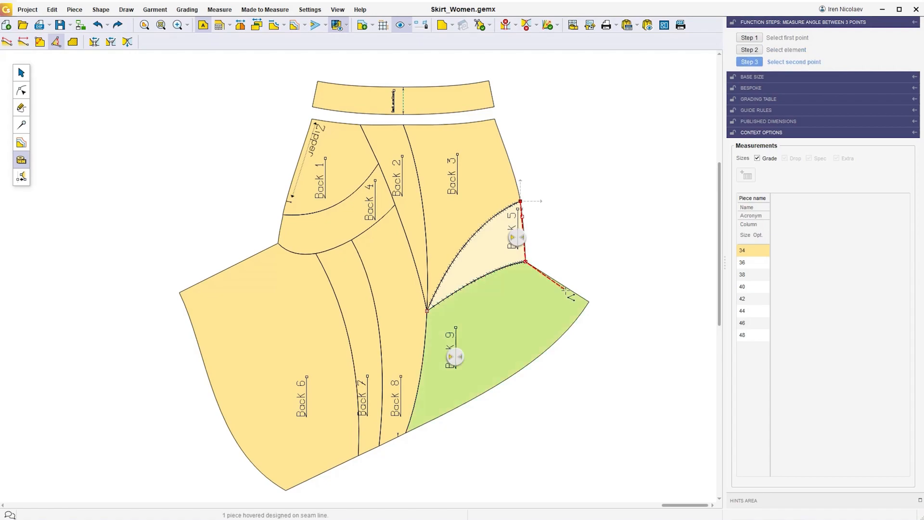
click(589, 302)
click(590, 302)
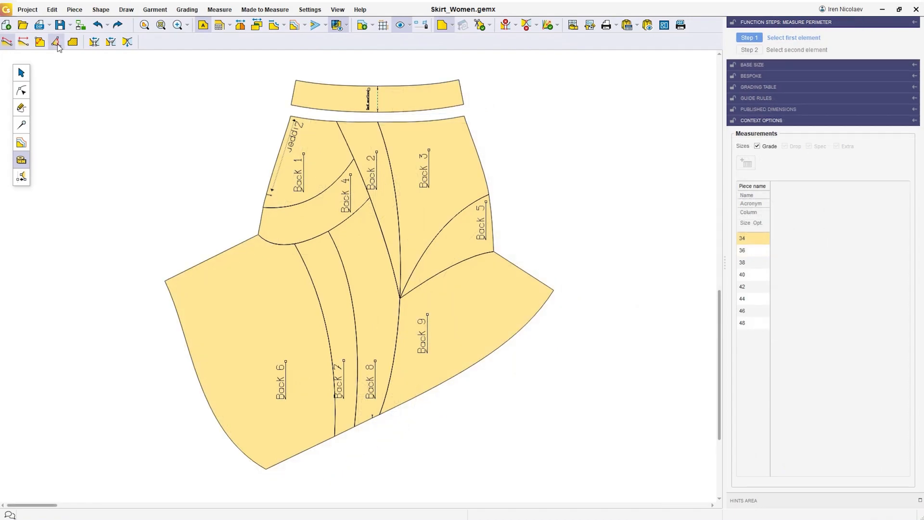
Step: Measure the three-point angle clockwise from Back 5's upper side corner, using its side edge, to Back 9's outer corner
click(57, 43)
click(489, 194)
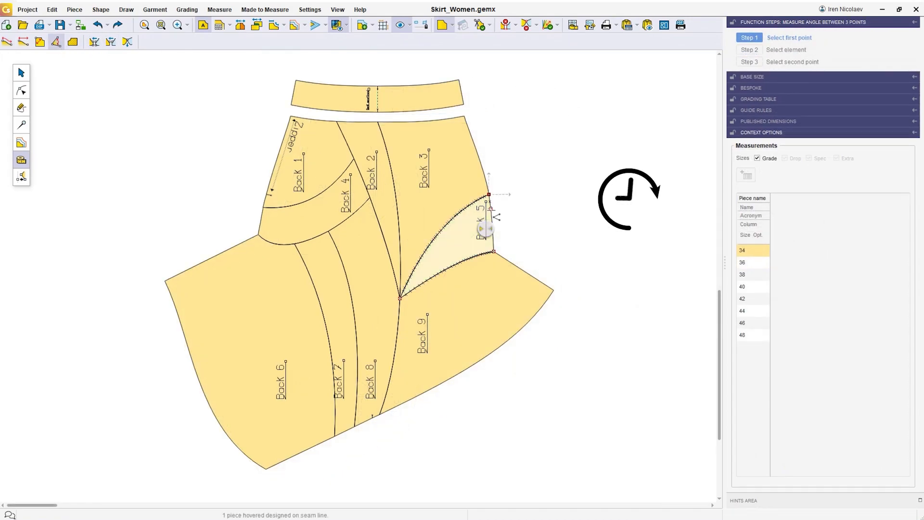
click(492, 226)
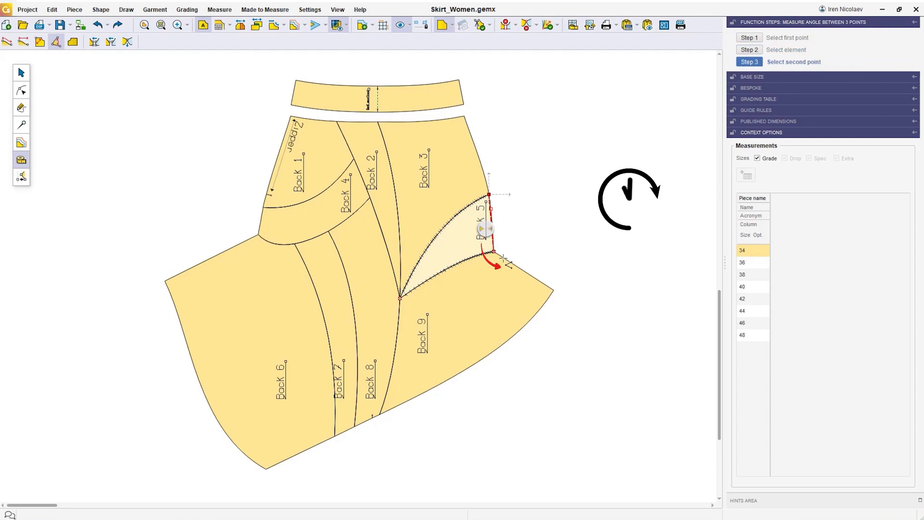
click(554, 290)
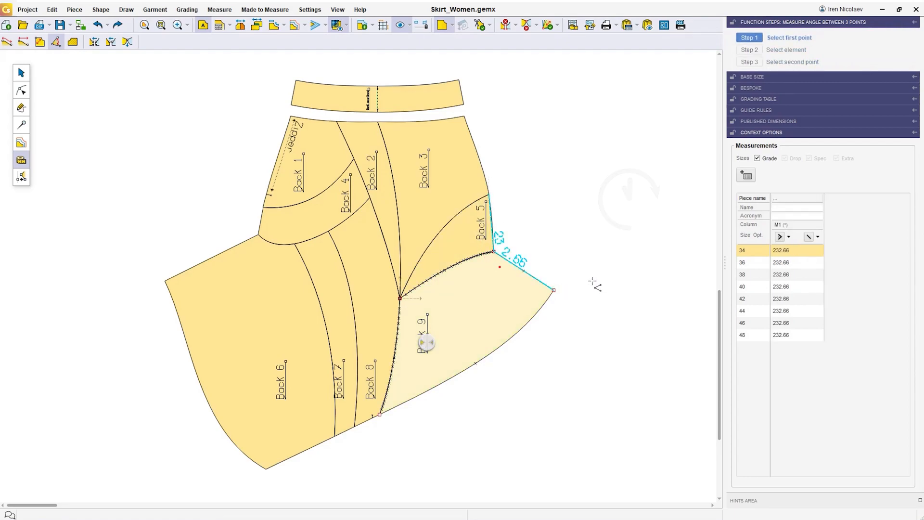
Step: Measure the three-point angle from Back 9's outer corner along its edge to Back 5's upper side corner, and invert the angle
click(553, 290)
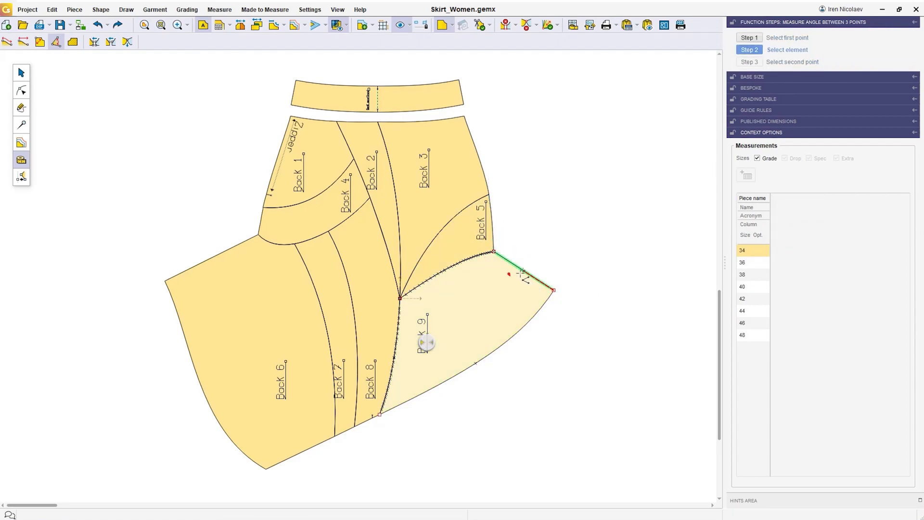
click(487, 226)
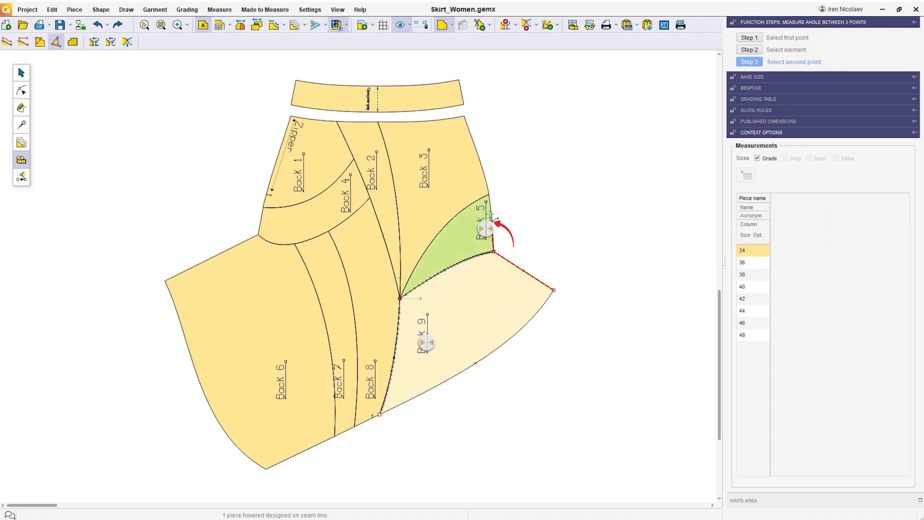
click(488, 195)
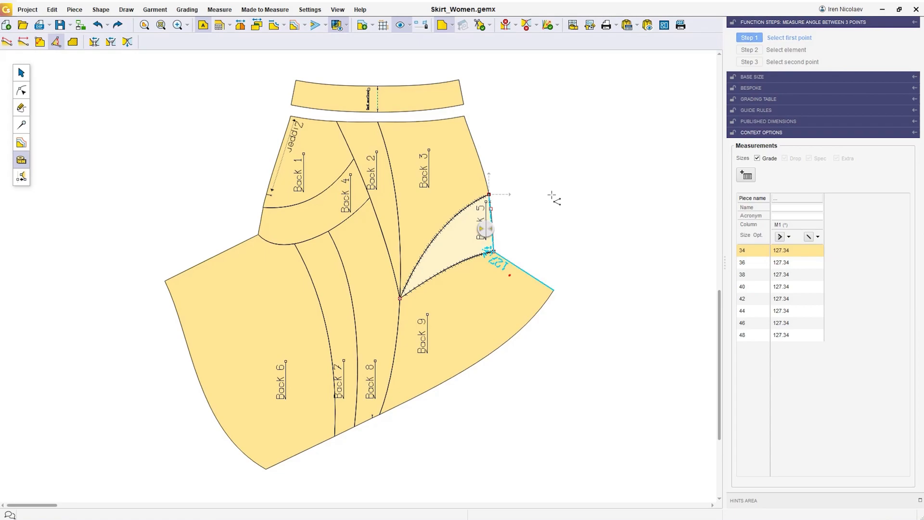
click(791, 238)
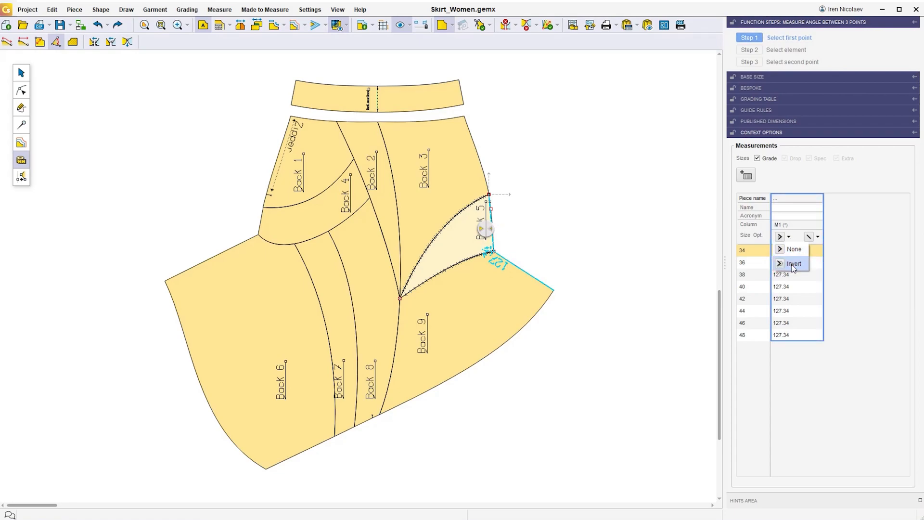
click(793, 264)
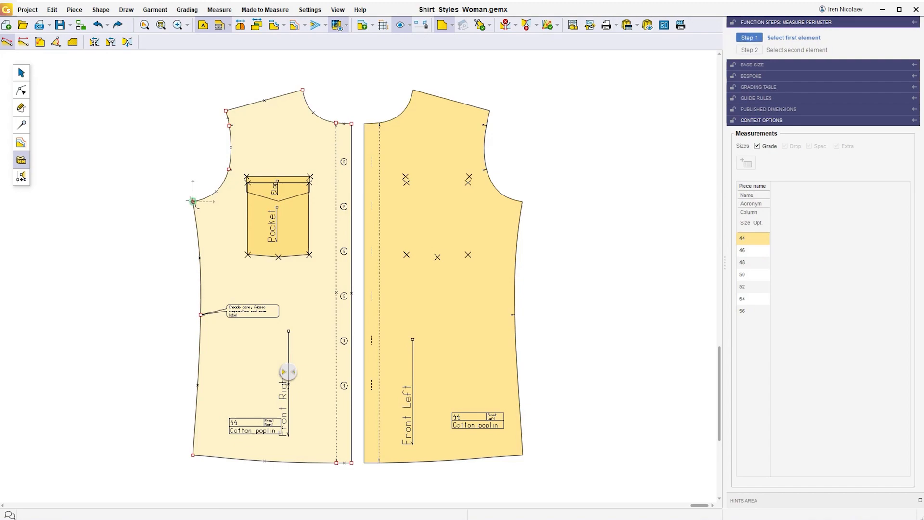
Step: Measure the perimeter of the Front Right's armhole and the point-to-point distance along its center front edge from neckline to hem
click(193, 201)
click(226, 111)
click(23, 42)
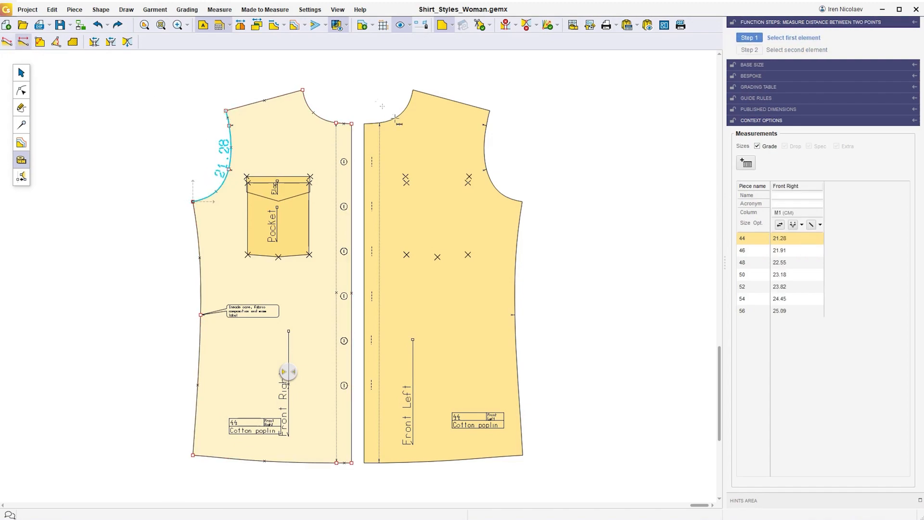
click(379, 123)
click(379, 462)
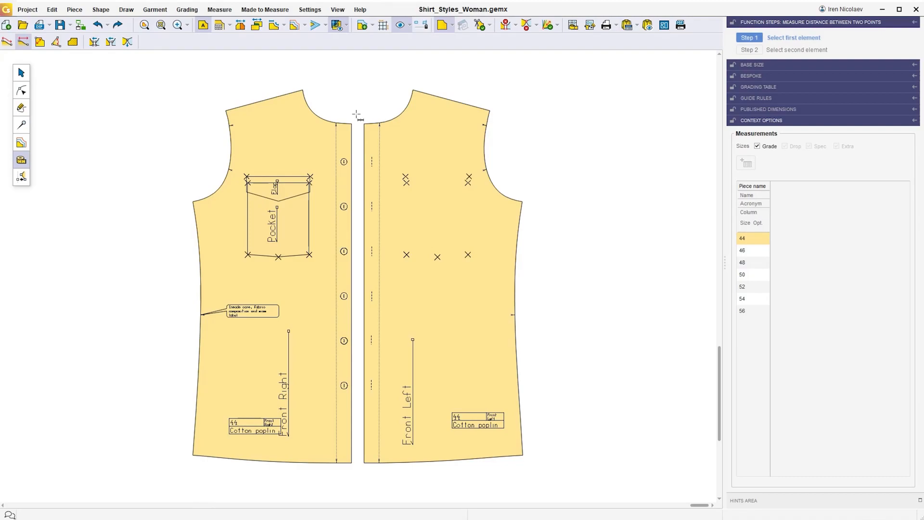
click(351, 124)
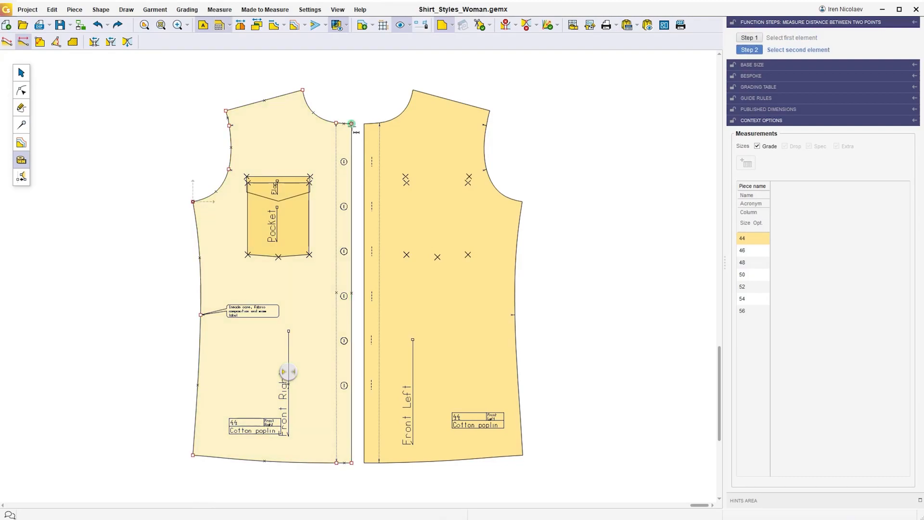
click(351, 462)
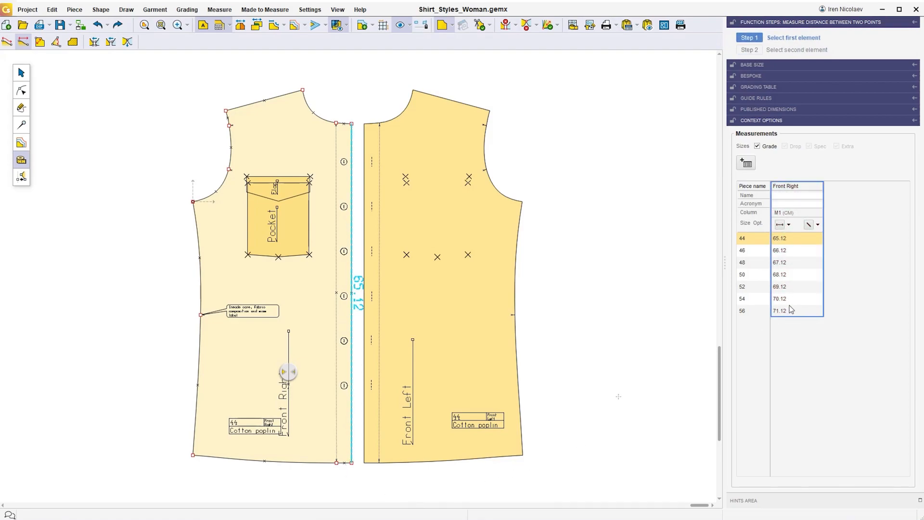
Step: Measure the point-to-point distance along the Front Left's shoulder from the neck corner to the armhole corner
click(411, 380)
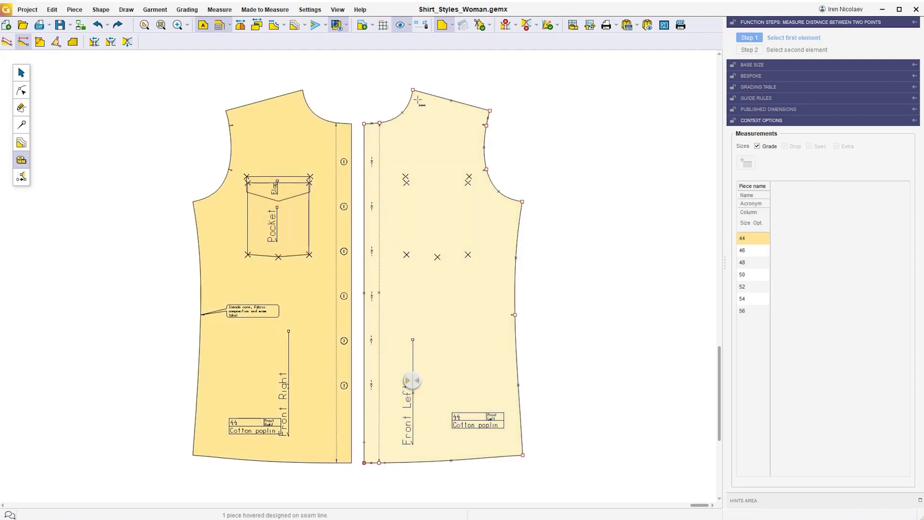
click(480, 105)
click(490, 111)
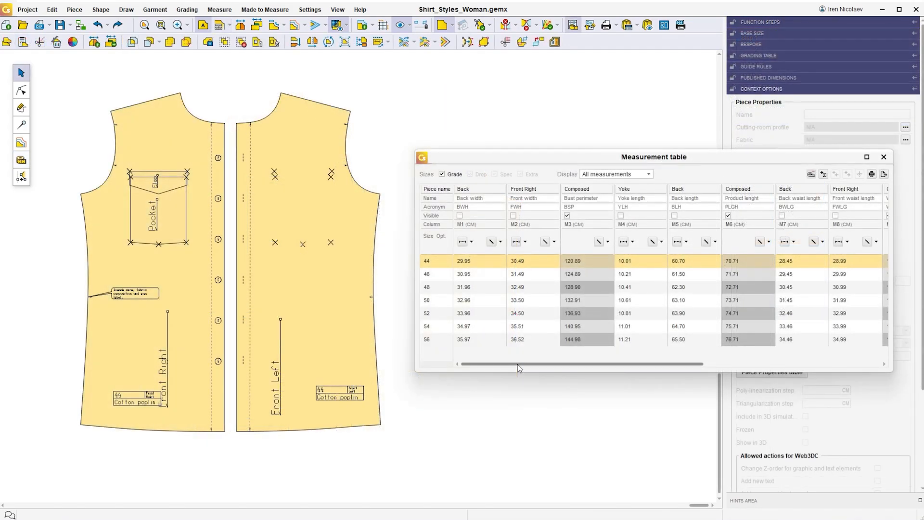
Step: Add the Front Left shoulder measurement to the measurement table and review the table's last columns
drag(517, 365, 688, 364)
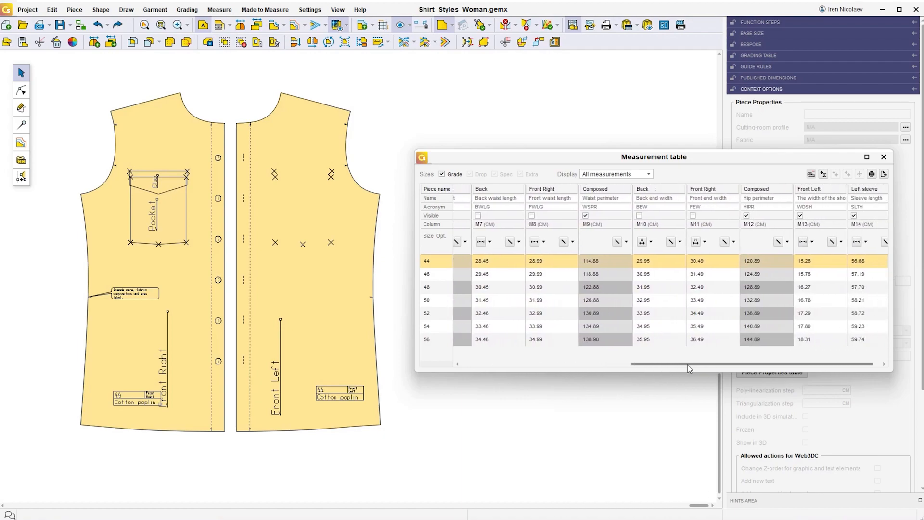
drag(688, 364, 697, 366)
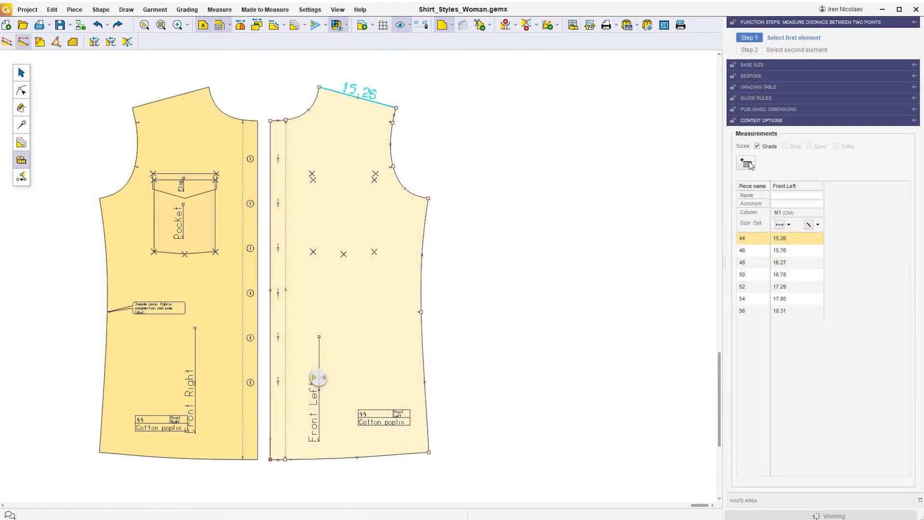
click(747, 164)
click(572, 26)
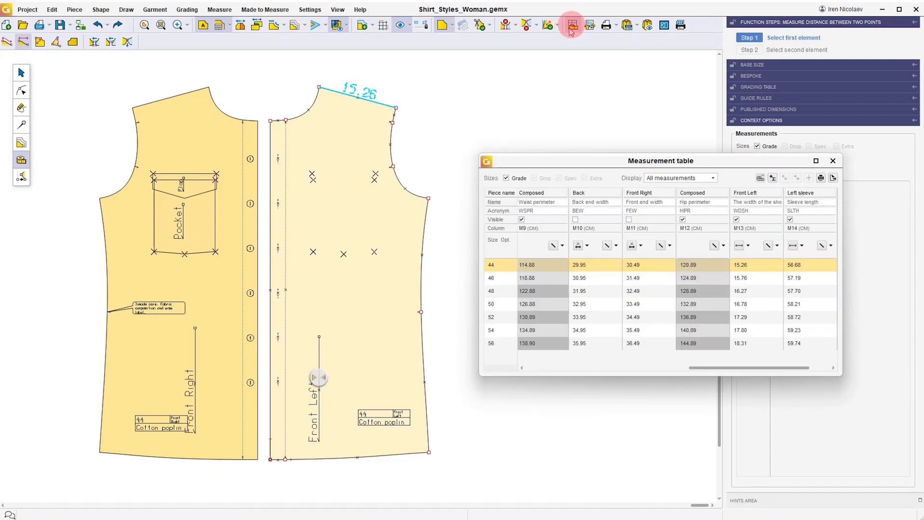
drag(729, 366, 748, 367)
click(817, 340)
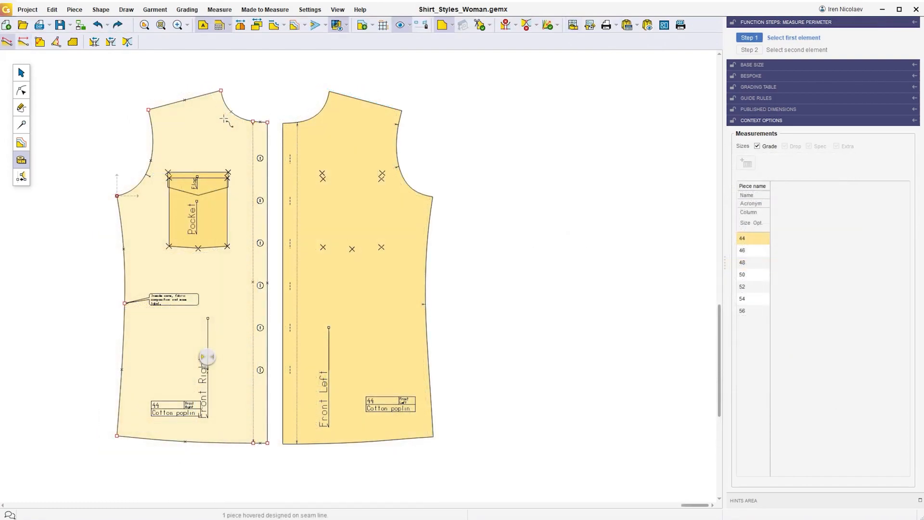
Step: Measure the perimeter of the Front Right's neckline and add it to the measurement table
click(267, 121)
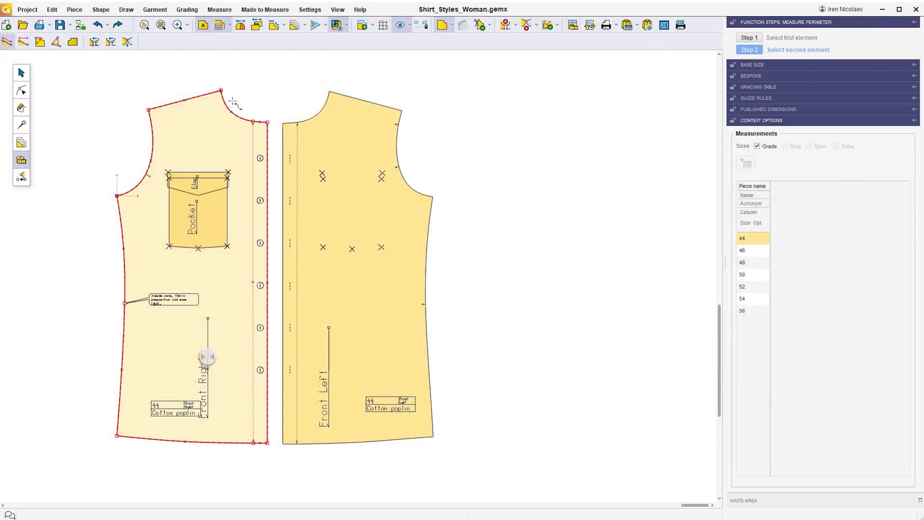
click(268, 122)
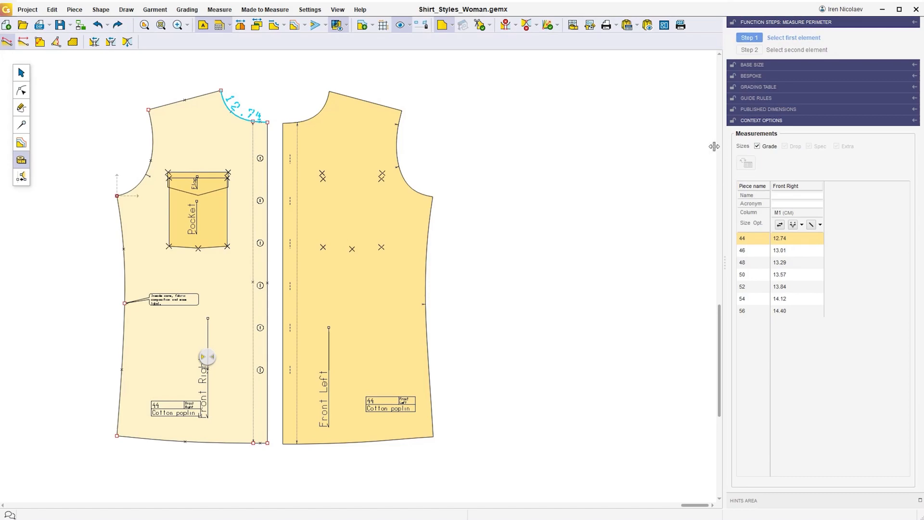
click(572, 25)
drag(578, 367, 844, 325)
Step: Name the new Front Right measurement "Neckline length" and give it the acronym NKLH
double_click(846, 205)
text(Neckline length)
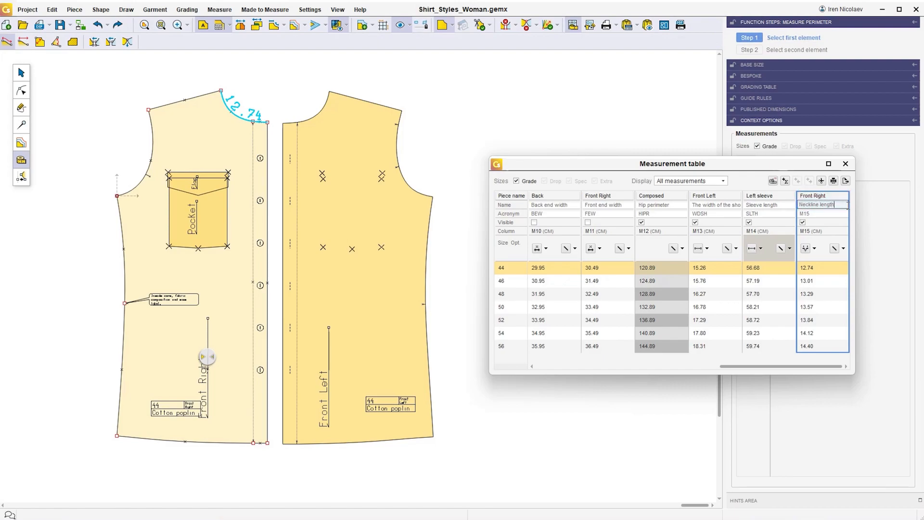
double_click(844, 212)
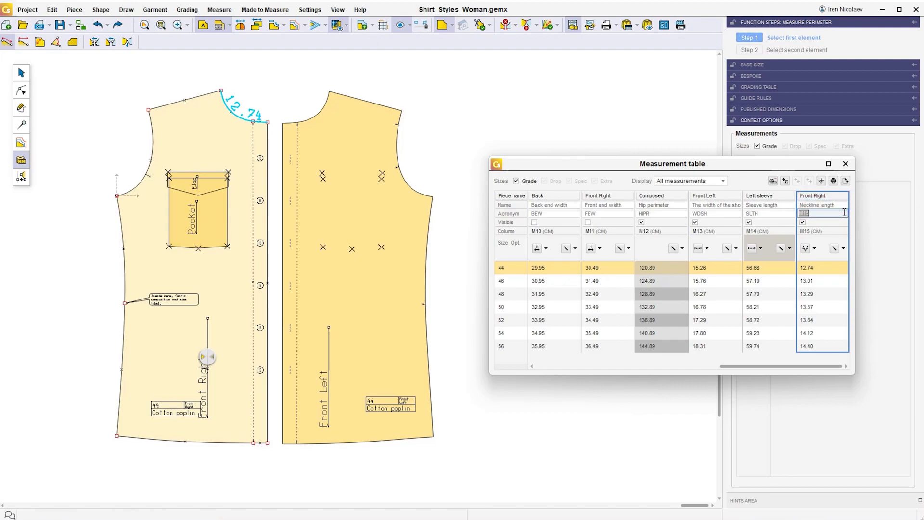
text(NKLH)
key(Return)
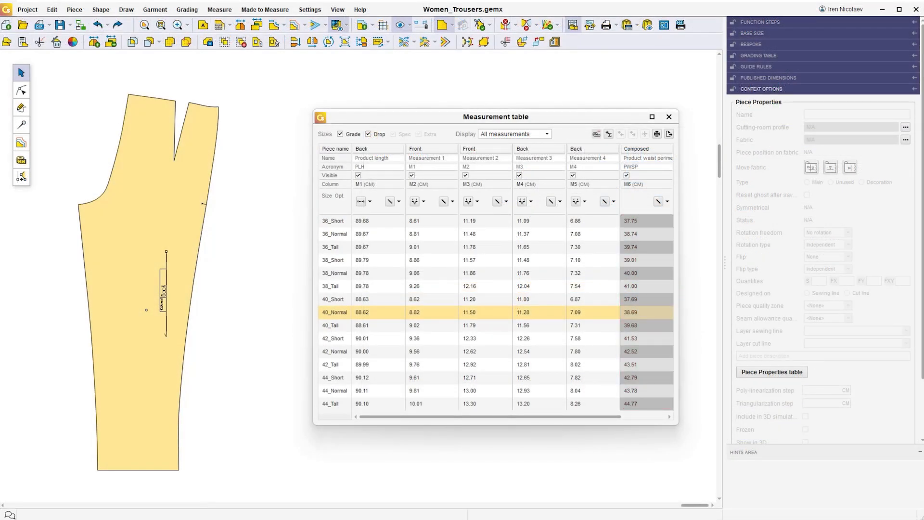
Step: Select the knee notch on the trouser Back's side seam and set its distance to -45 cm
click(383, 379)
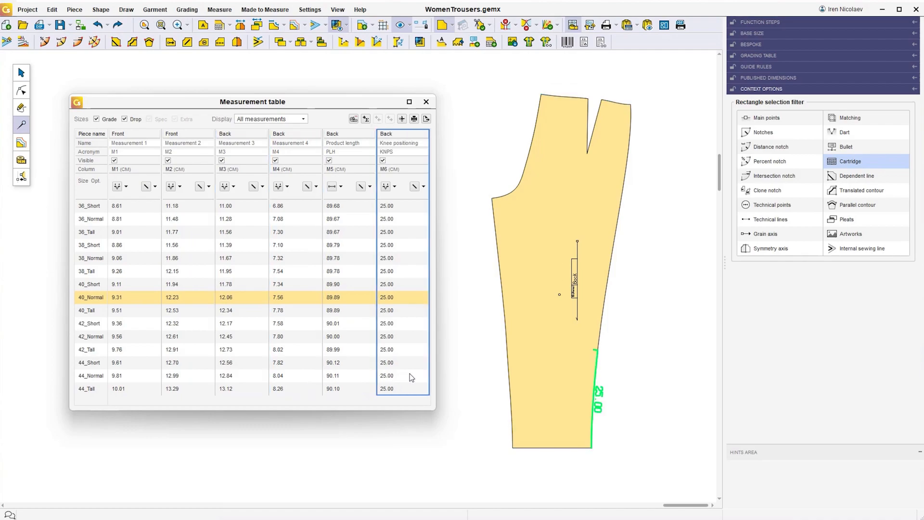
click(597, 350)
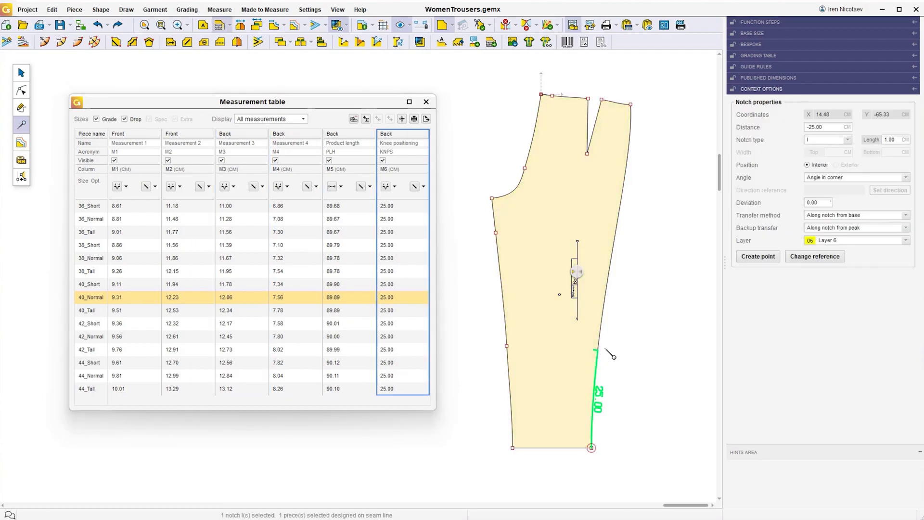
double_click(830, 127)
text(-45)
key(Return)
Step: Set the knee notch's distance to -40 cm
double_click(834, 129)
text(-)
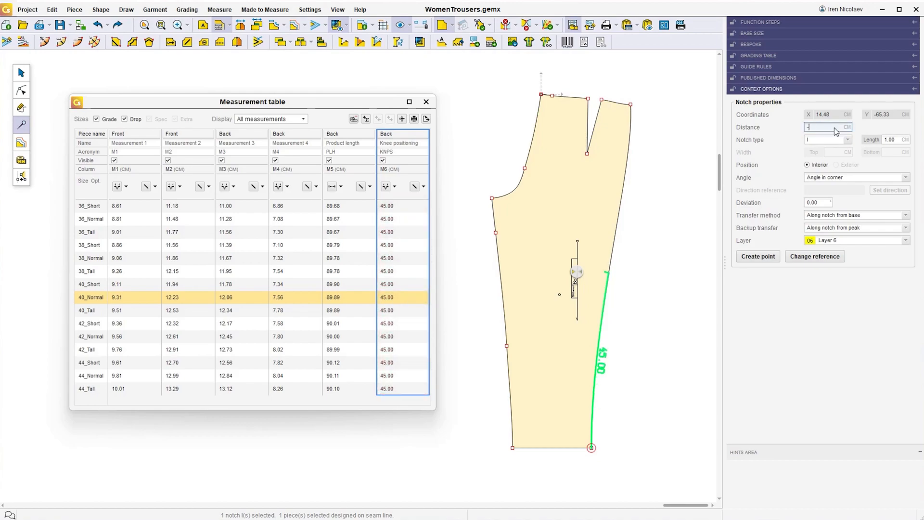
text(40)
key(Return)
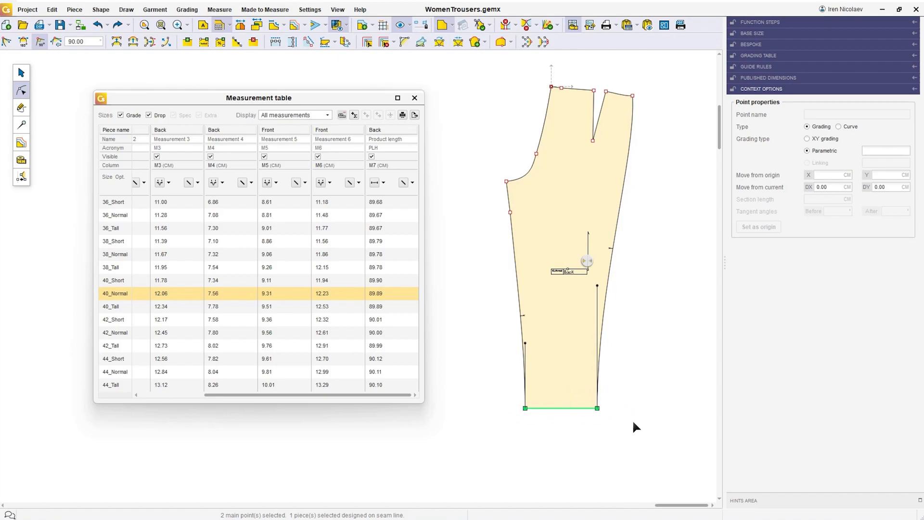
Step: Nudge the two hem points of the trouser Back downward in four increments to lengthen the piece
key(Down)
key(Down)
key(Down)
key(Down)
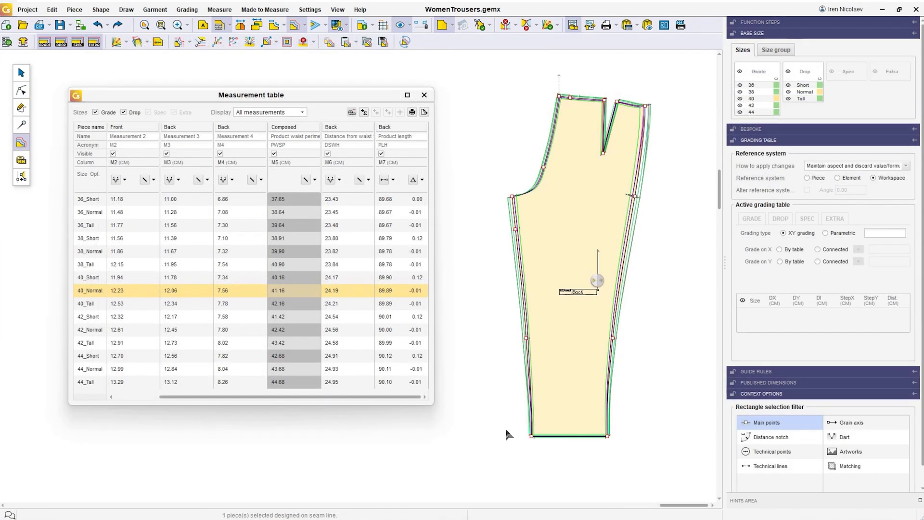
Step: Select both hem points of the graded trouser Back and nudge their vertical grading downward repeatedly, taking the Y step to about 1.40 cm
drag(509, 427, 641, 460)
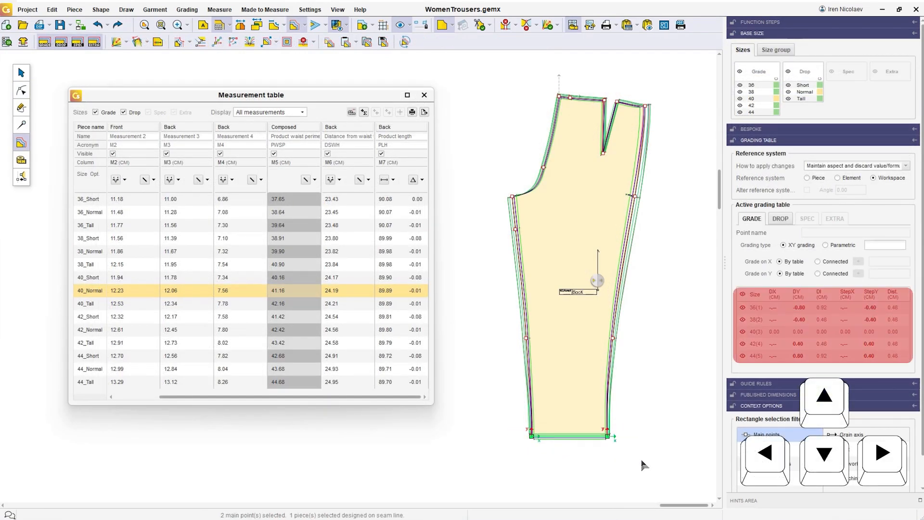
key(Down)
key(Down)
key(Down)
key(Down)
key(Down)
key(Down)
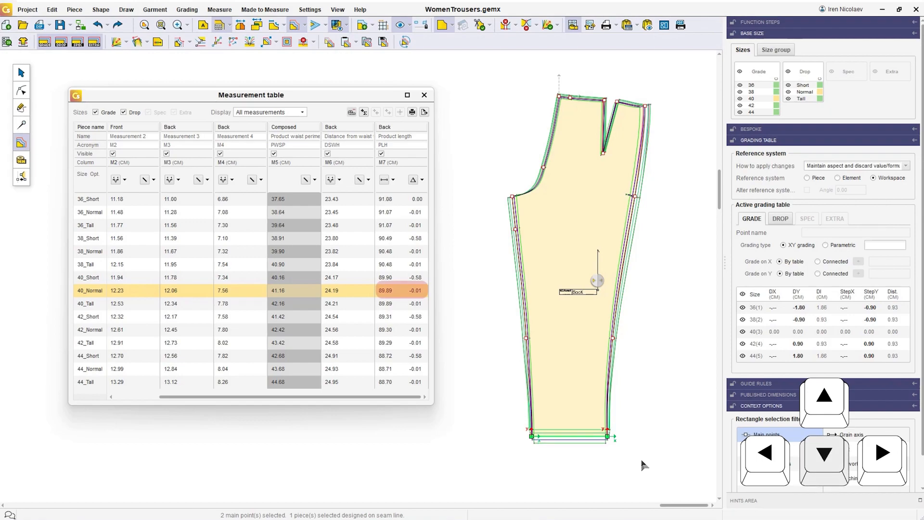
key(Down)
key(Down)
key(Down)
key(Down)
key(Down)
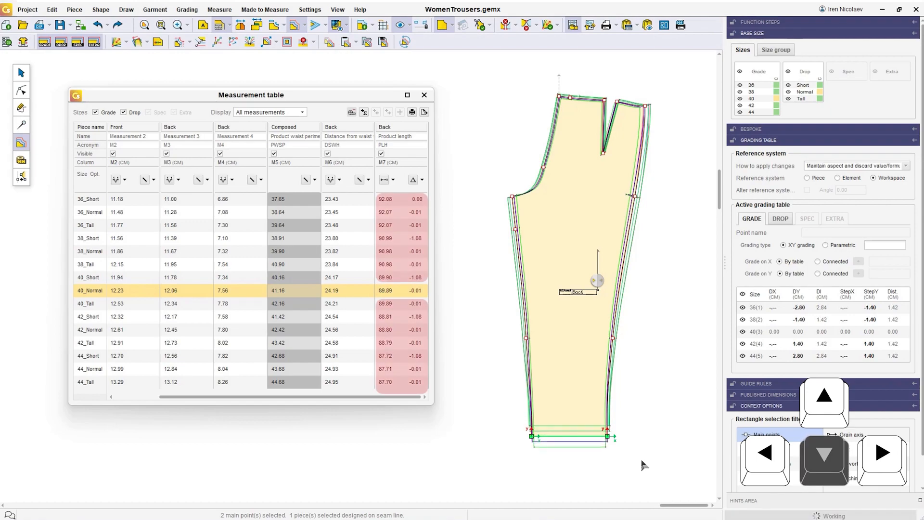
key(Down)
key(Down)
key(Down)
key(Down)
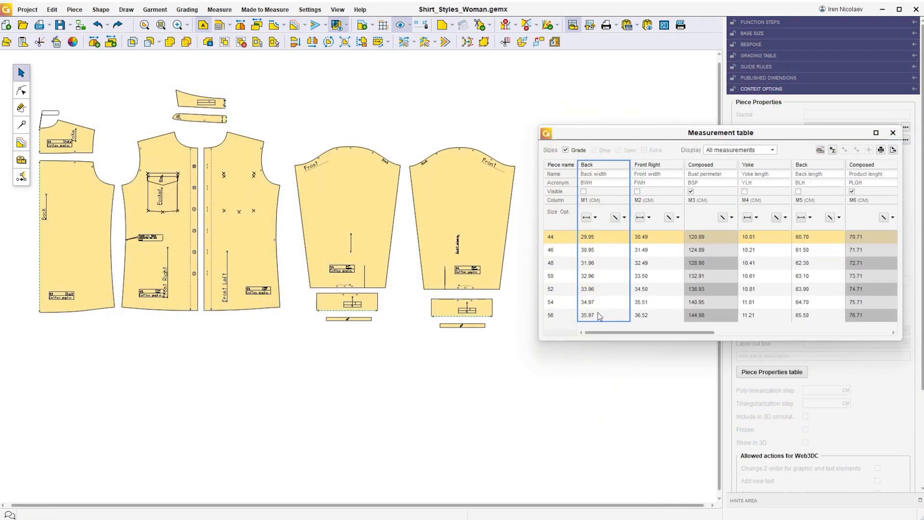
Step: Display all table measurements on the shirt pieces and toggle individual ones off, working from Sleeve length back to Waist perimeter
key(ctrl+a)
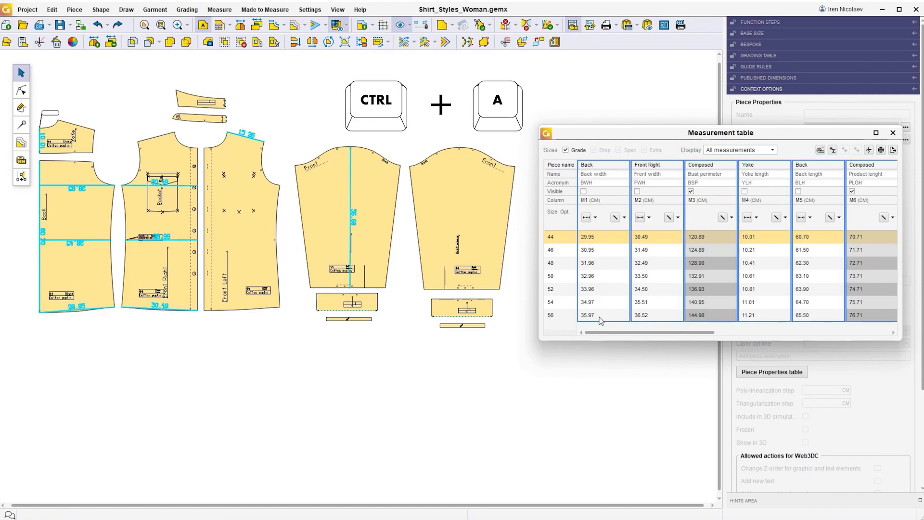
drag(601, 332, 782, 333)
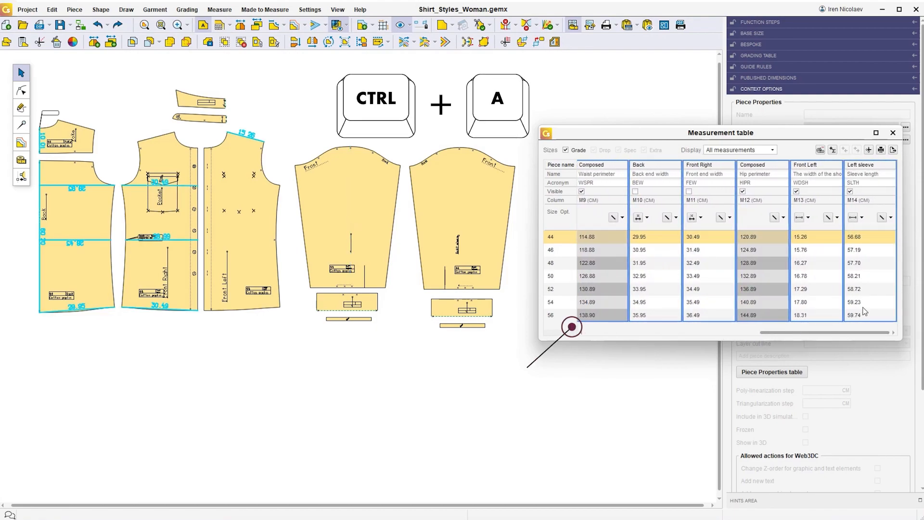
ctrl+click(865, 310)
ctrl+click(771, 309)
ctrl+click(741, 313)
ctrl+click(665, 313)
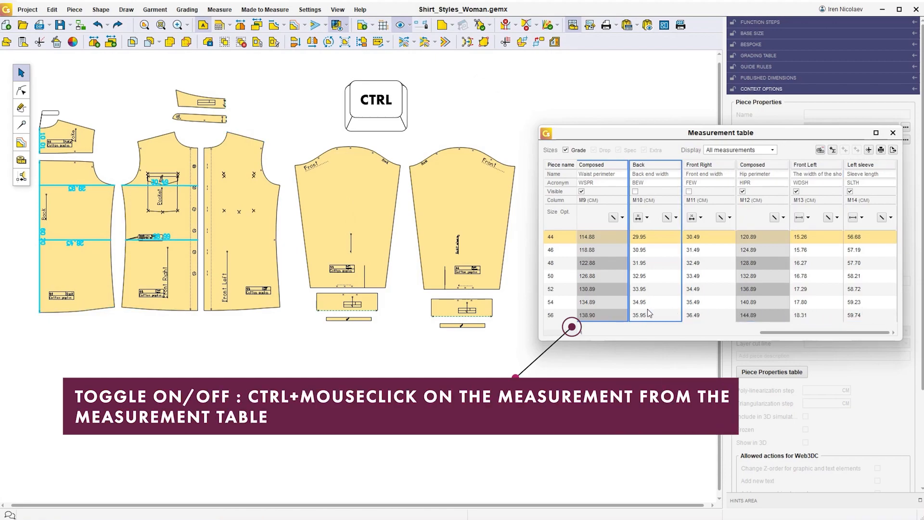
ctrl+click(650, 312)
ctrl+click(601, 311)
drag(769, 332, 714, 333)
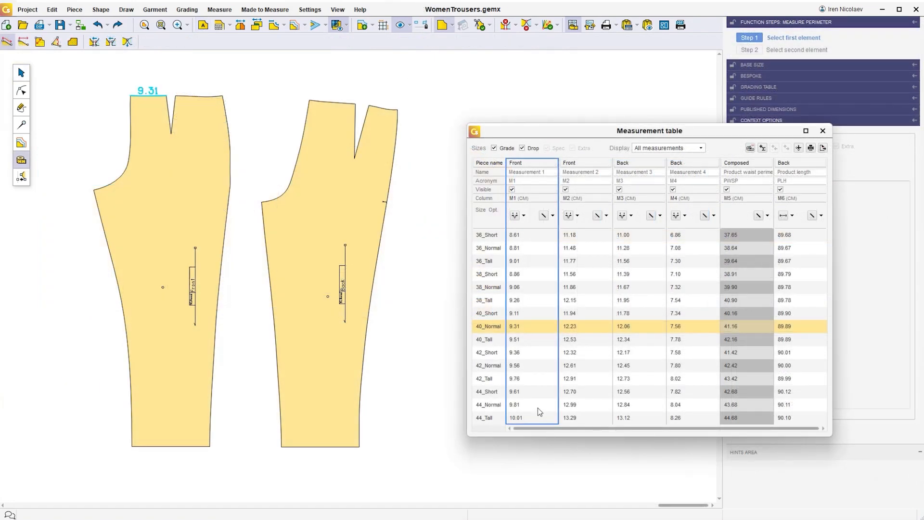
Step: Add a composed waist measurement for the trouser Front and Back with the formula M7+M8+M9+M10
key(ctrl+a)
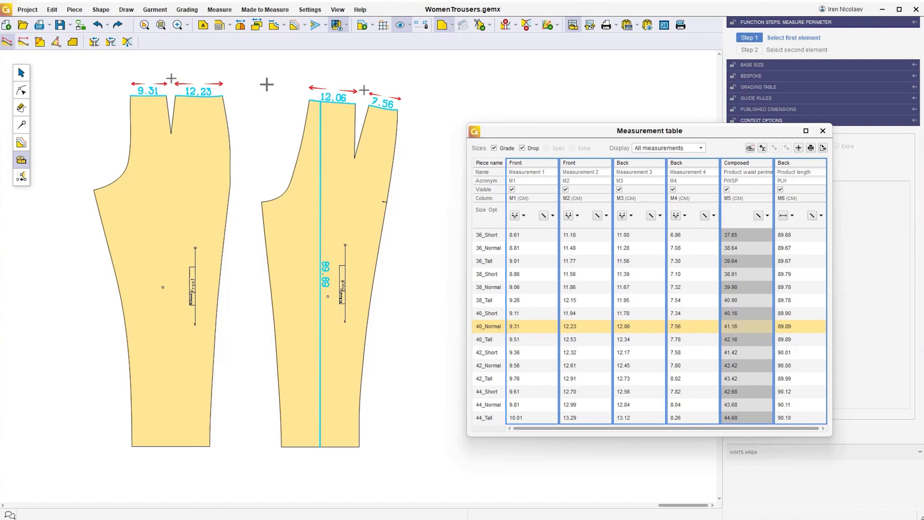
click(761, 150)
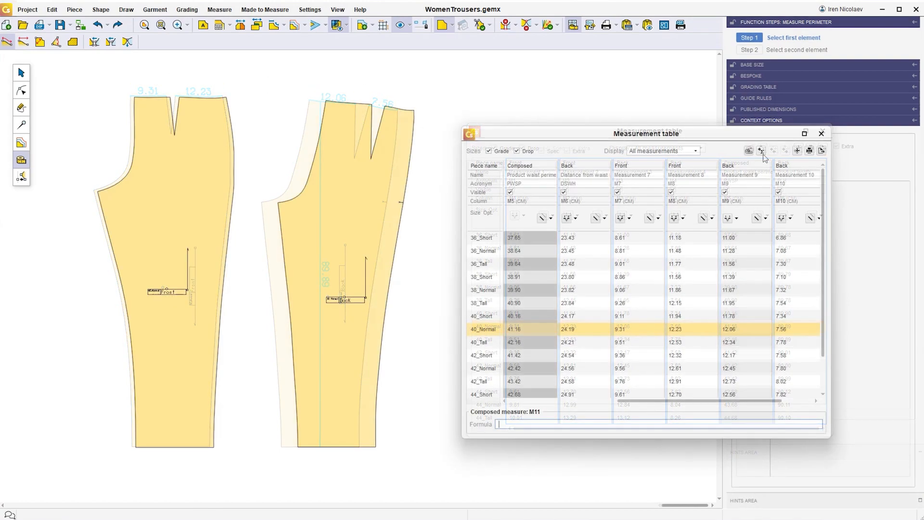
click(762, 154)
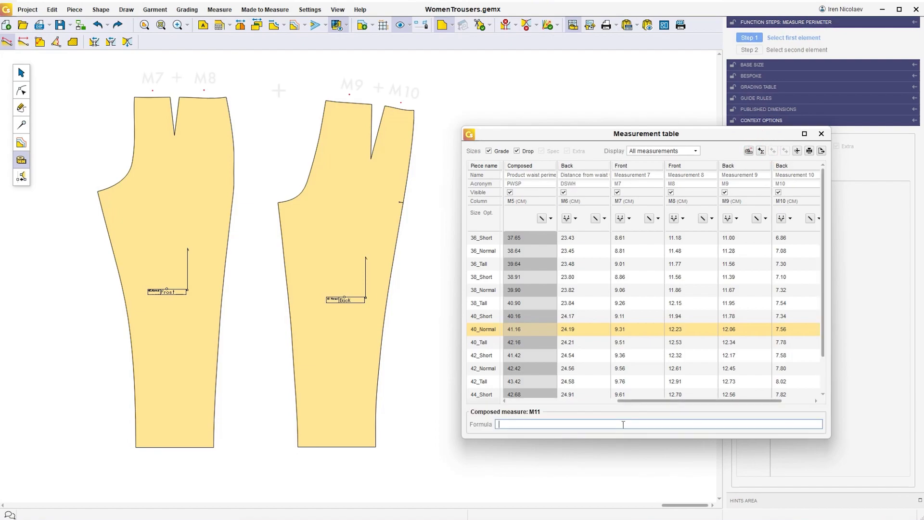
text(M7+M8+M9+M10)
key(Return)
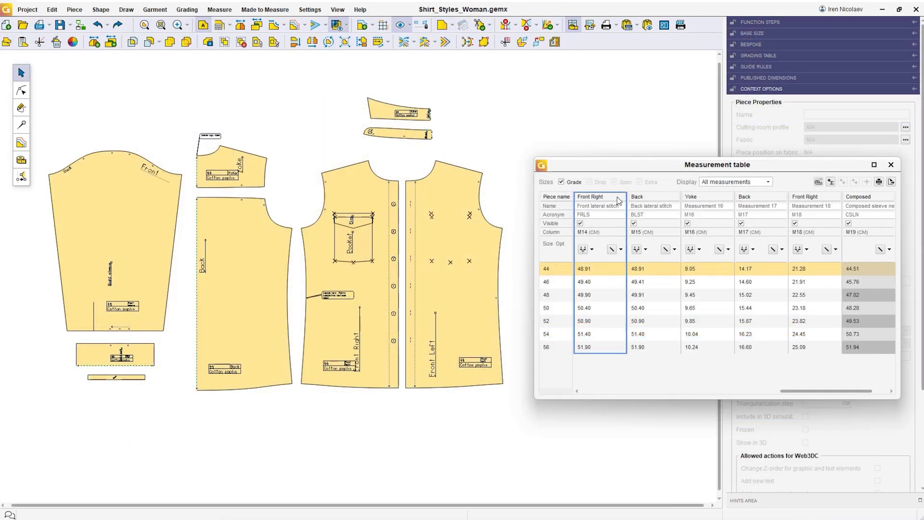
Step: Compare the Front and Back lateral stitch measurements, and the composed sleeve neckline with the Right sleeve neckline, in the shirt's measurement table
ctrl+click(664, 200)
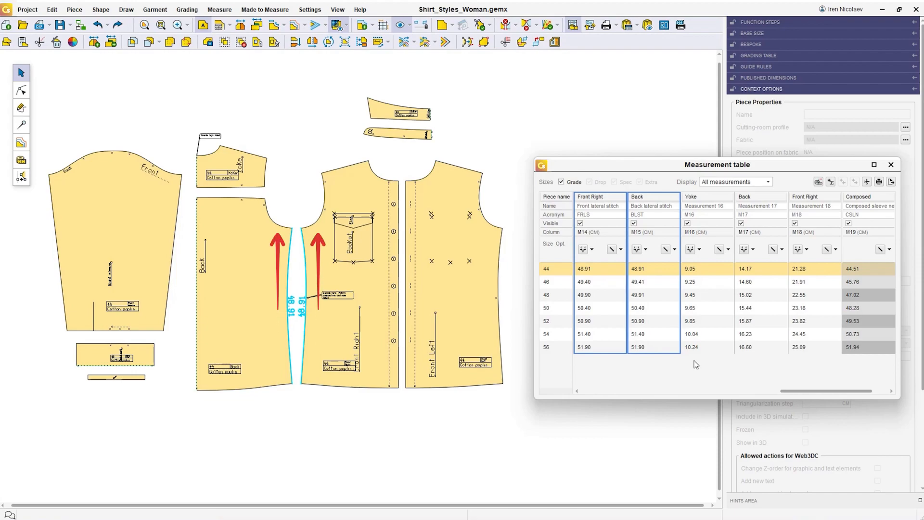
click(694, 388)
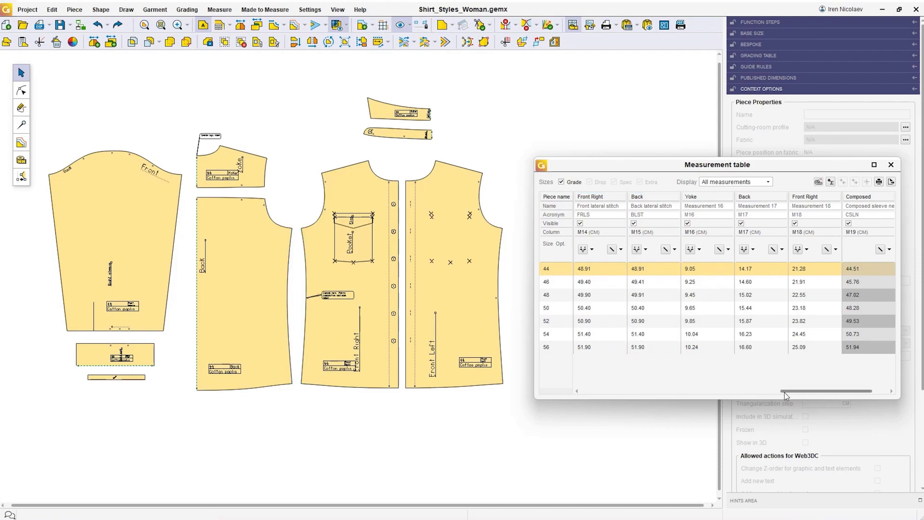
drag(785, 392, 800, 392)
click(827, 251)
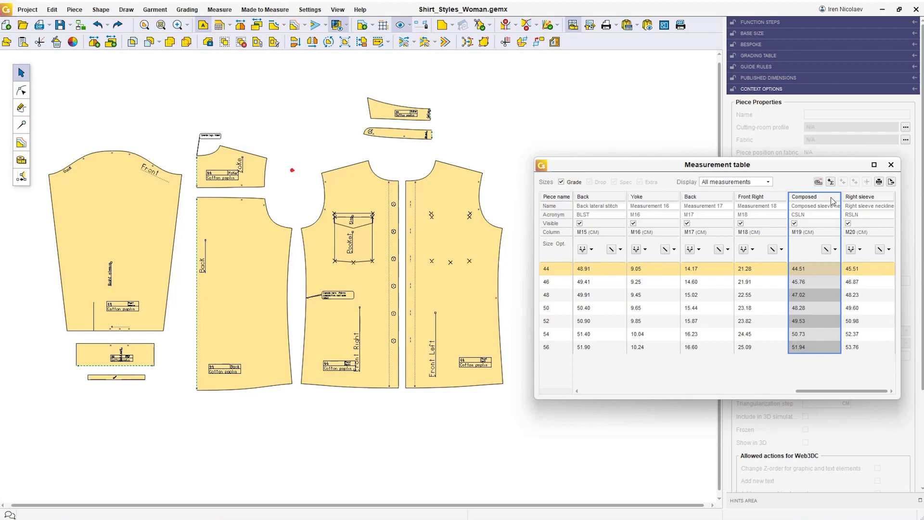
ctrl+click(872, 201)
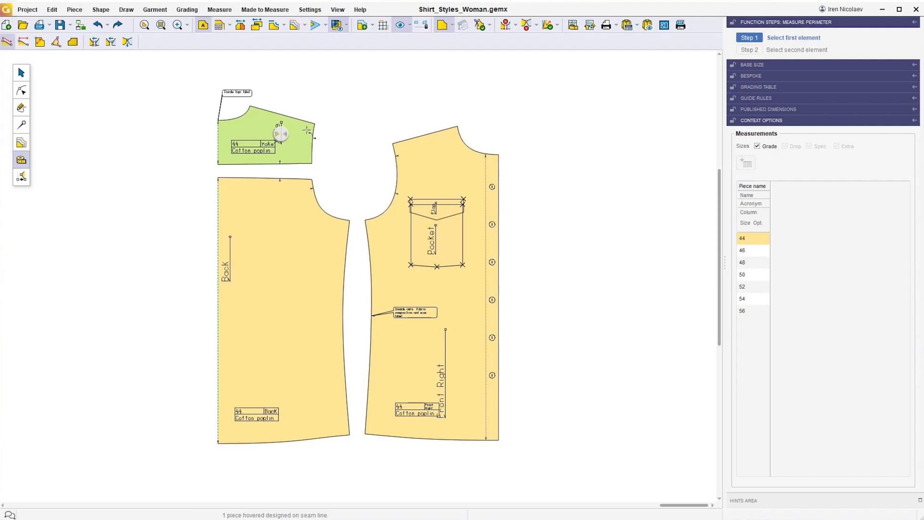
Step: Measure the armhole perimeter on the Yoke, Back and Front Right pieces, adding the three segments into one total
key(ctrl)
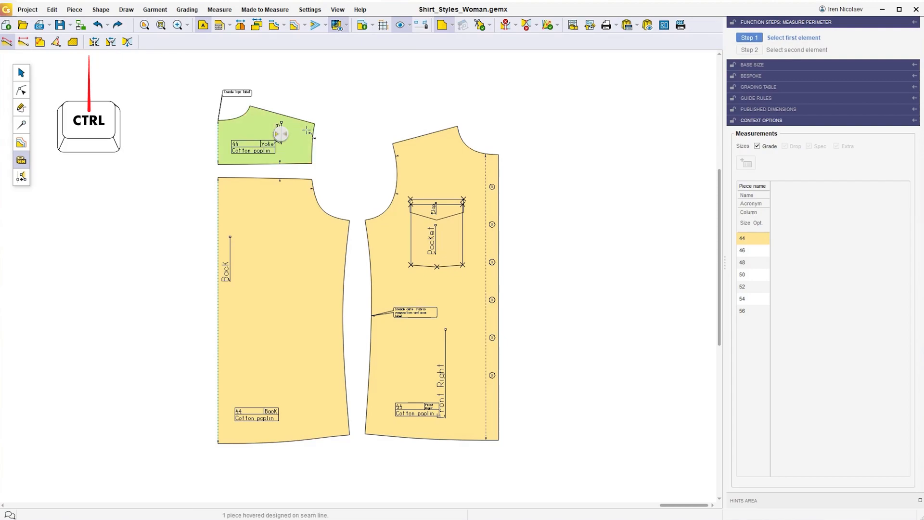
click(308, 129)
ctrl+click(315, 124)
ctrl+click(312, 163)
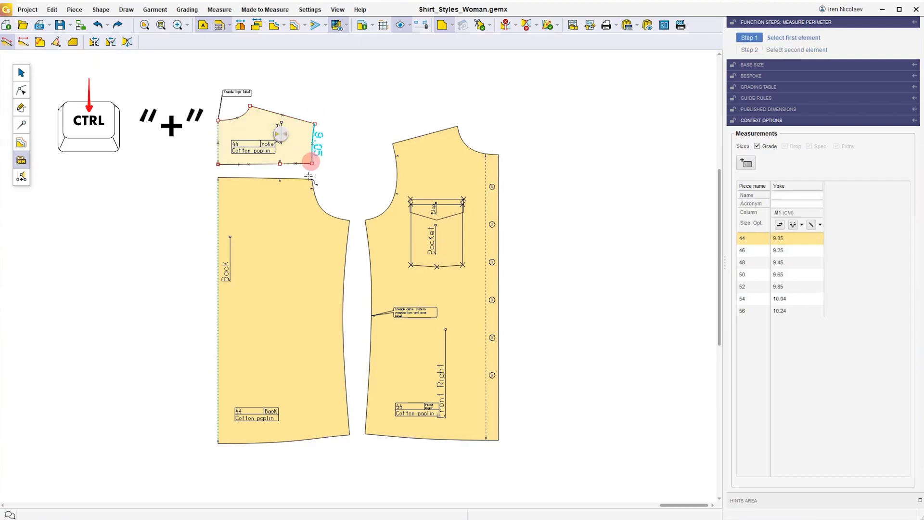
ctrl+click(311, 179)
ctrl+click(349, 220)
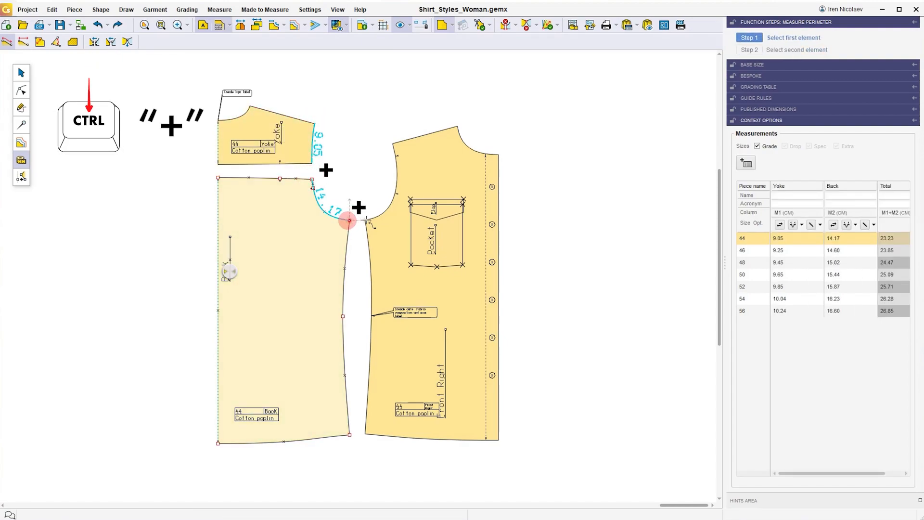
ctrl+click(365, 220)
ctrl+click(392, 144)
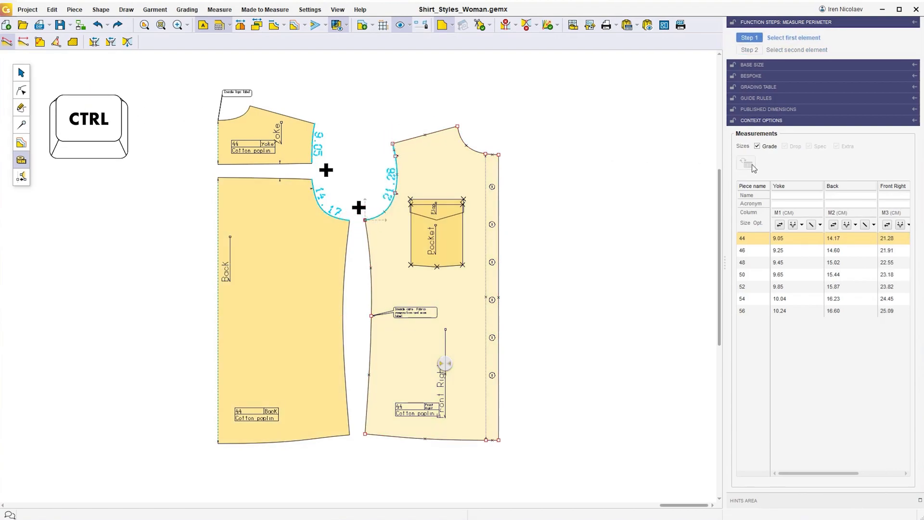
Step: Open the measurement table and name the composed armhole measurement "Sleeve neckline length" with the acronym SLVL
click(573, 27)
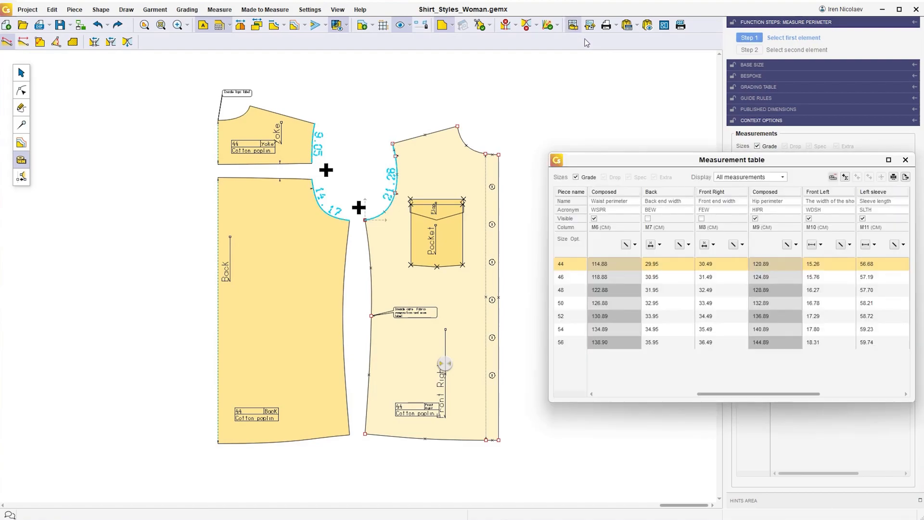
text(Sleeve neckline)
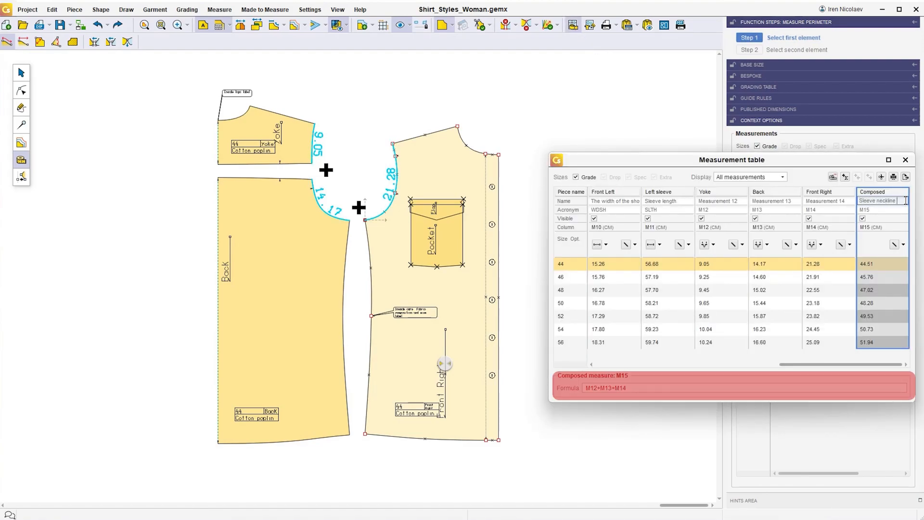
text( length)
click(907, 210)
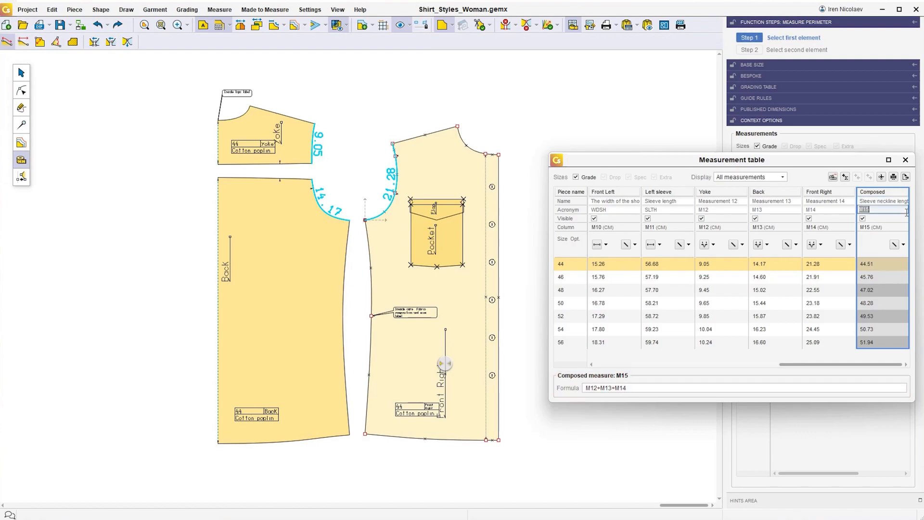
text(SLVL)
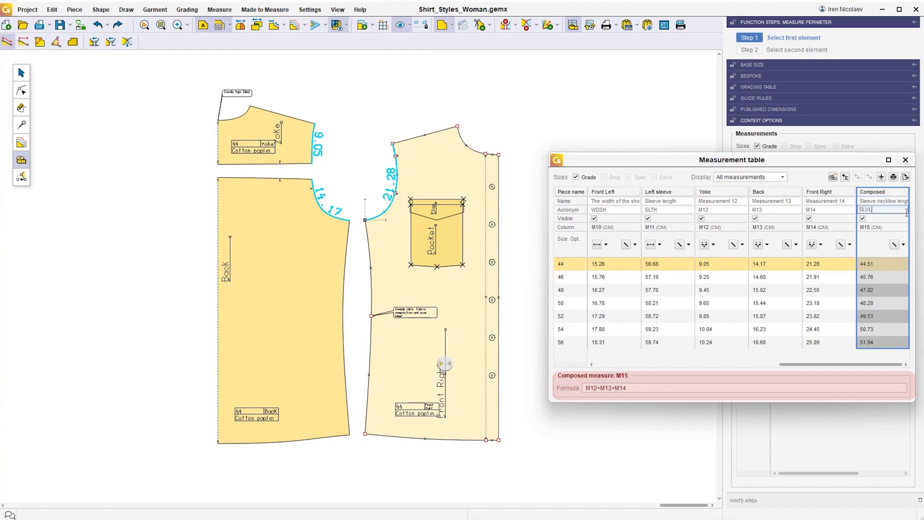
key(Return)
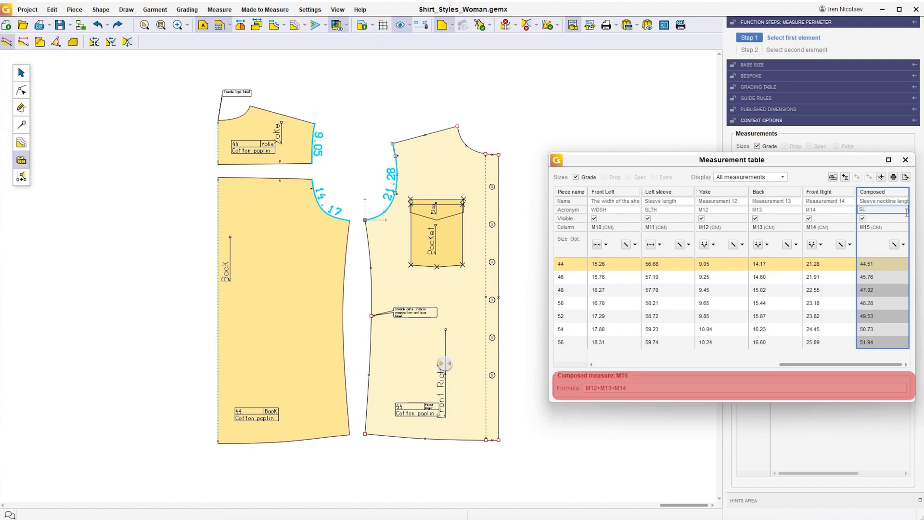
text(VL)
key(Return)
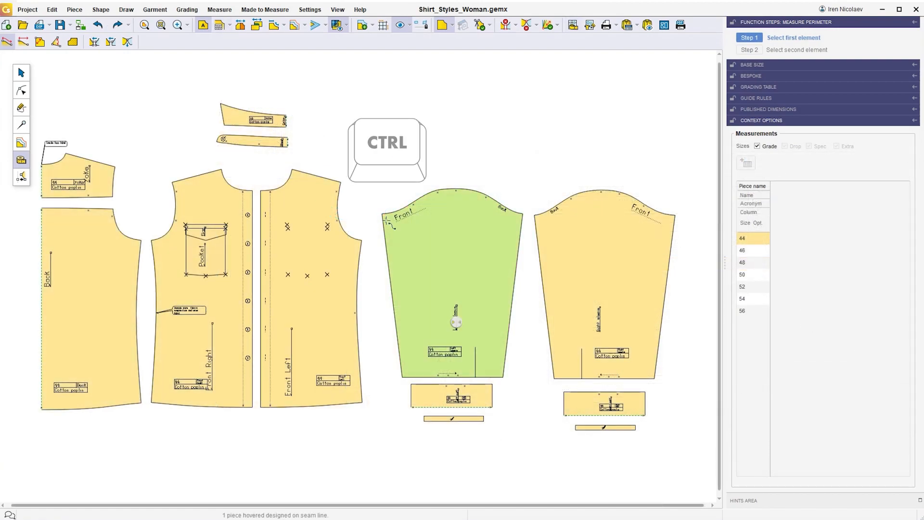
Step: Measure the Left sleeve cap, subtract the Yoke and Back armhole segments from it, and add the result to the measurement table
ctrl+click(502, 212)
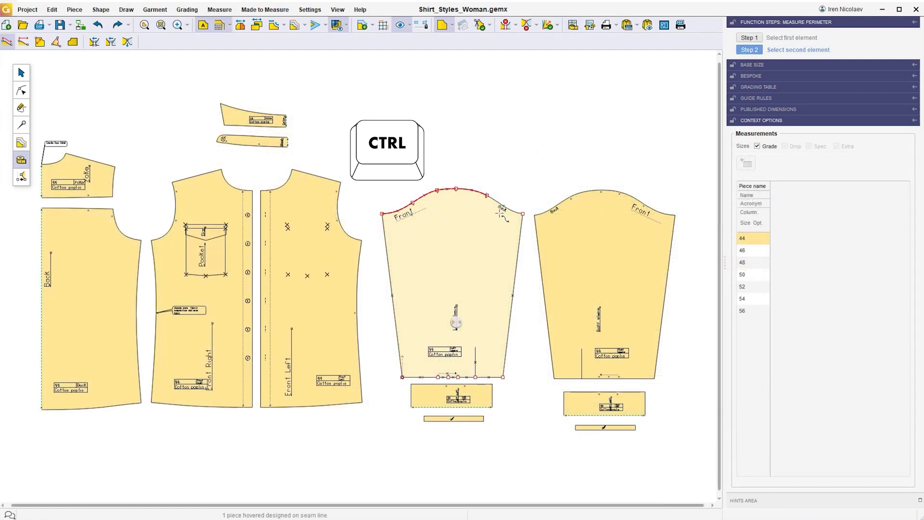
ctrl+click(524, 214)
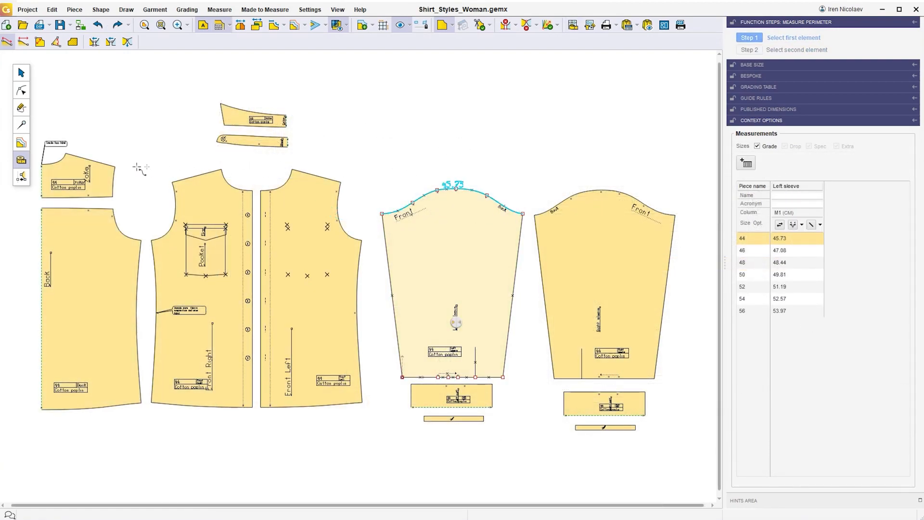
click(112, 168)
ctrl+shift+click(114, 168)
ctrl+shift+click(112, 197)
click(49, 279)
click(113, 210)
click(141, 239)
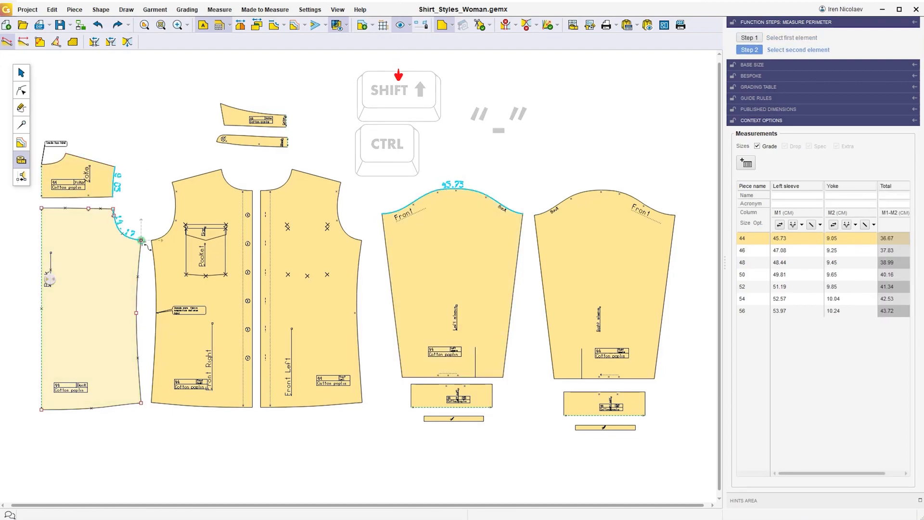
click(746, 164)
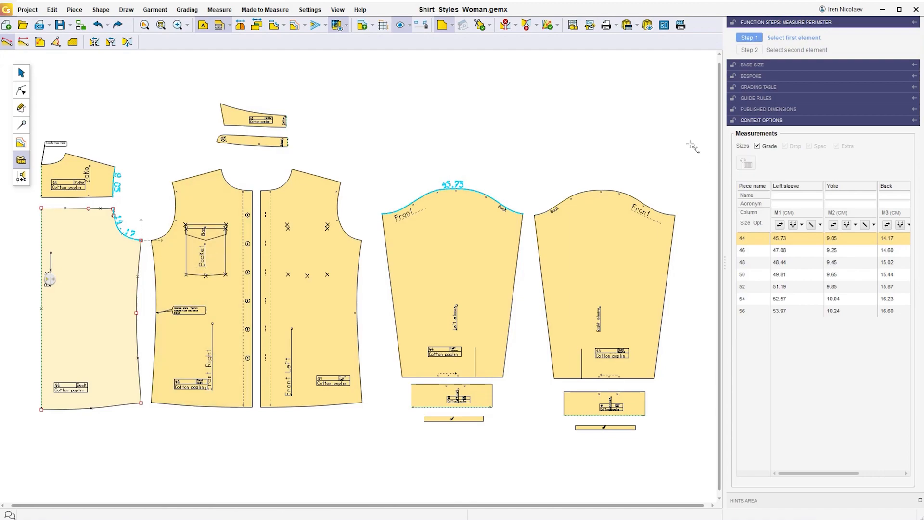
Step: Open the shirt's measurement table and print it with all measurements displayed
click(573, 26)
click(639, 258)
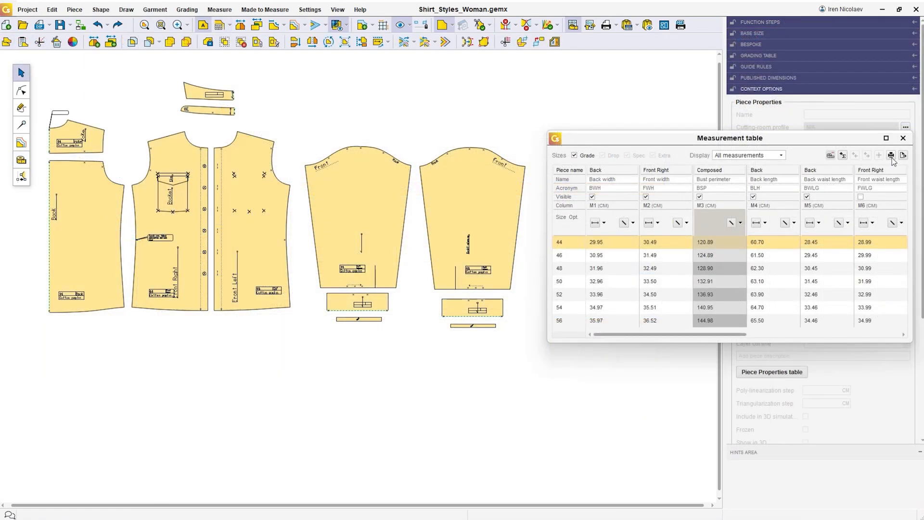
click(890, 156)
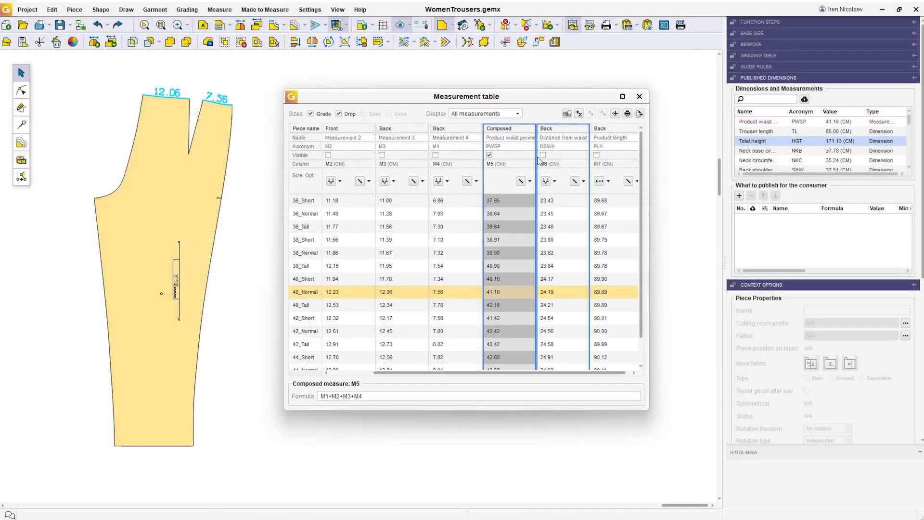
Step: Make the trousers' Product length measurement visible and publish it from the dimensions and measurements list
click(610, 137)
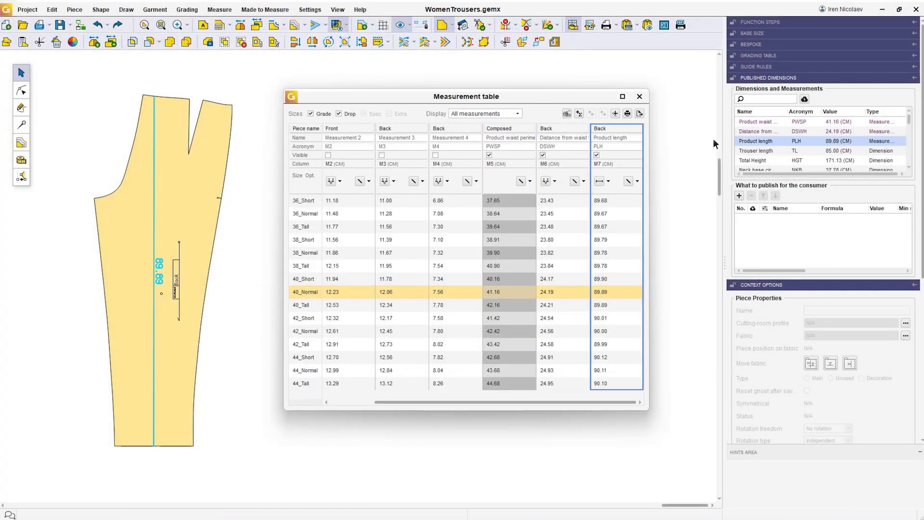
click(804, 100)
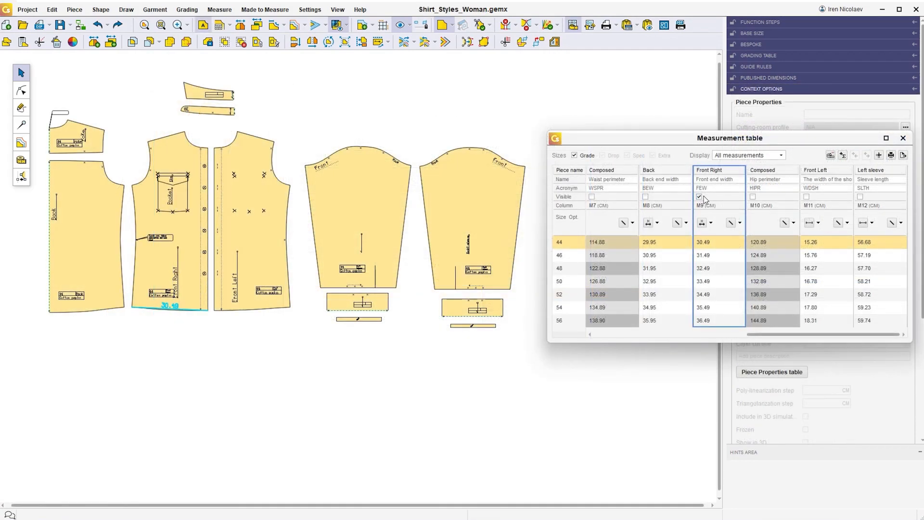
Step: Make the Hip perimeter, shoulder width and Sleeve length measurements visible on the shirt pieces
ctrl+click(753, 199)
ctrl+click(753, 196)
ctrl+click(806, 197)
ctrl+click(859, 197)
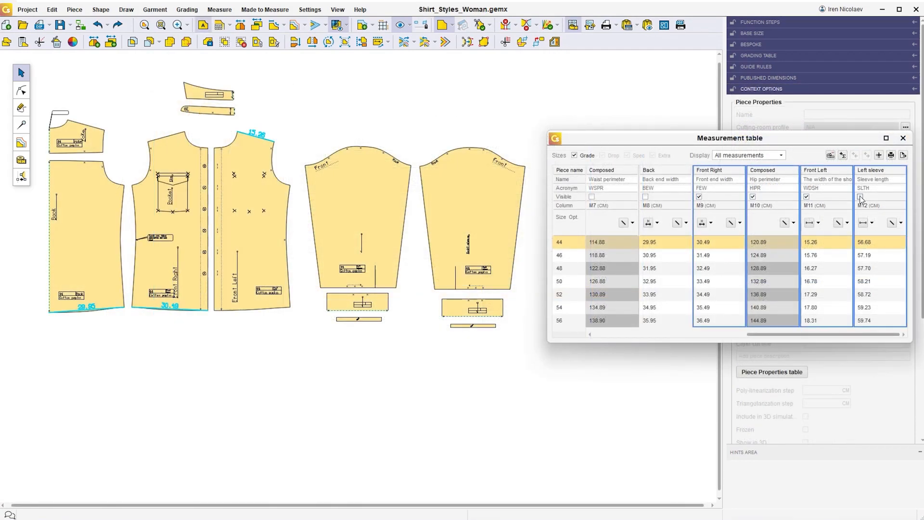
Step: Limit the measurement table to Visible measurements and print it
click(780, 155)
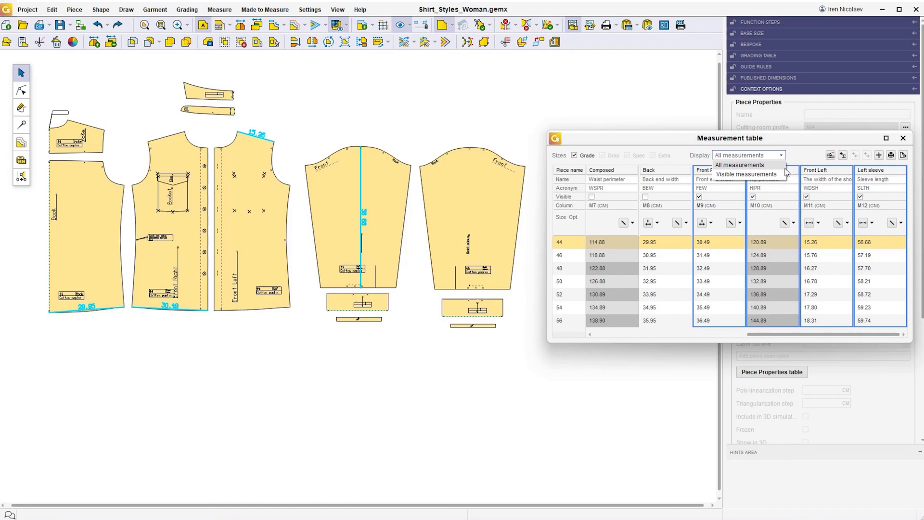
click(736, 170)
click(891, 155)
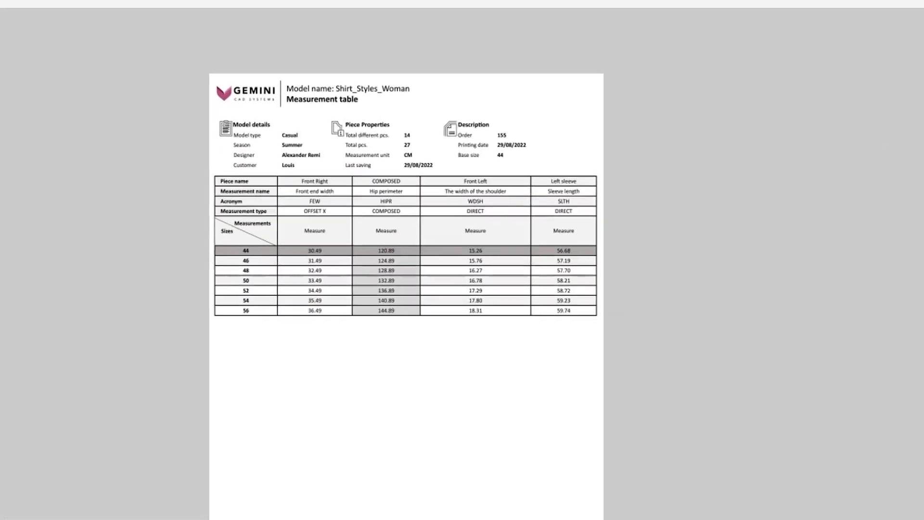